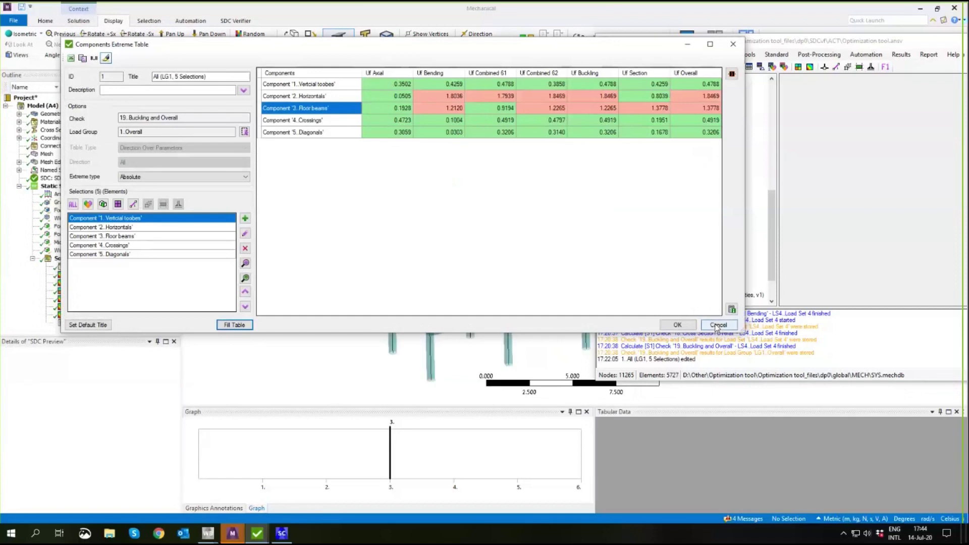
Close the extreme table and display the Abs Uf Overall contour plot of the Buckling and Overall check on the model
click(717, 325)
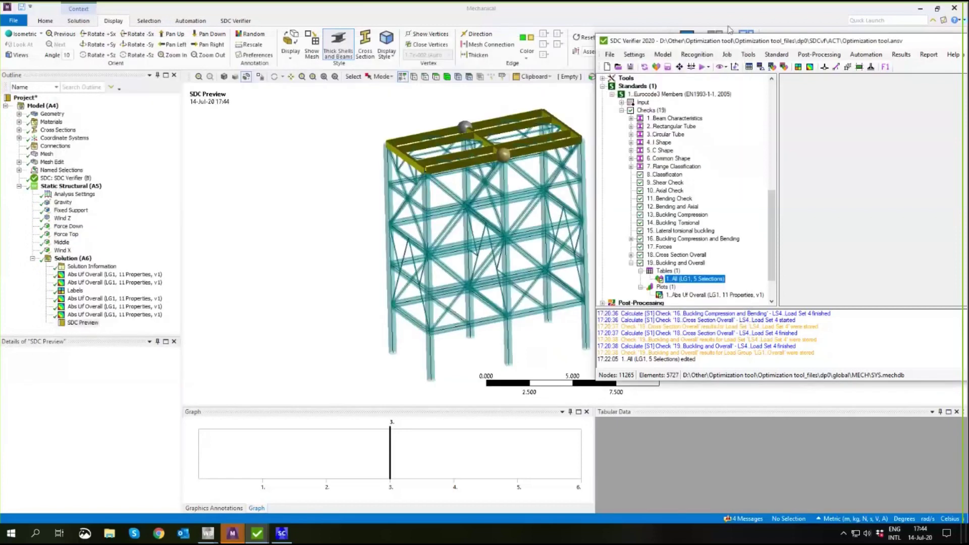
drag(708, 40, 649, 28)
scroll(651, 172, down, 2)
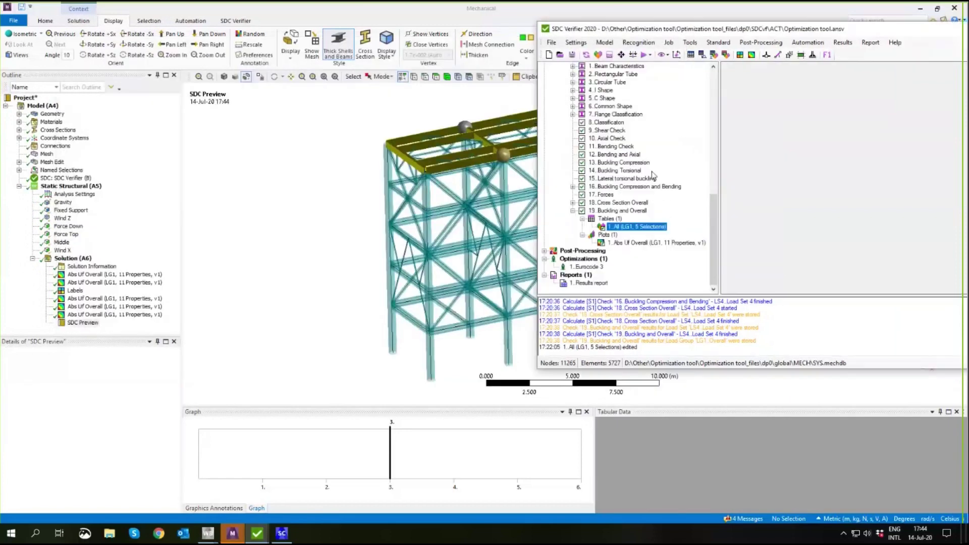
click(629, 246)
right_click(648, 246)
click(686, 251)
click(536, 346)
click(569, 348)
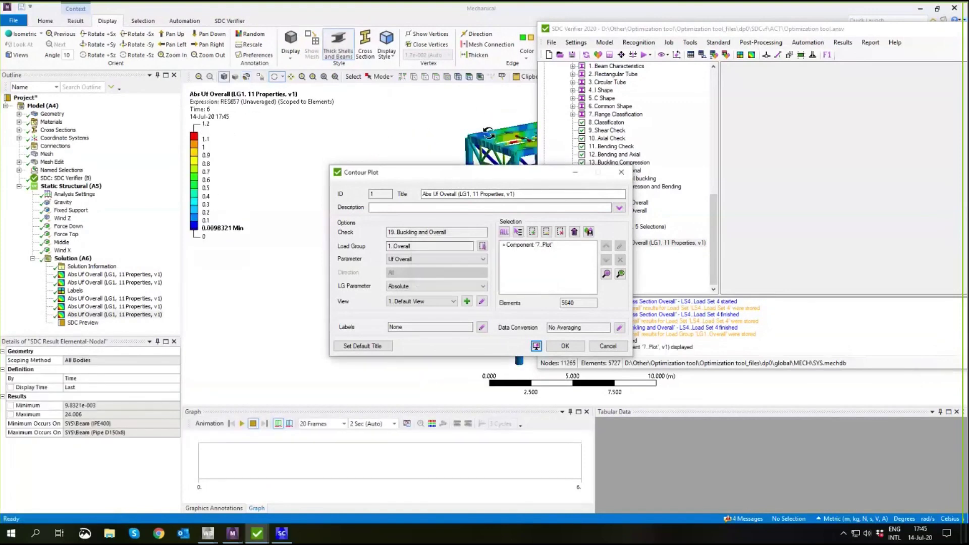
Examine the Uf Overall contour on the frame's top floor beams and the horizontals near its base
click(488, 133)
scroll(504, 222, down, 1)
middle_drag(505, 222, 529, 258)
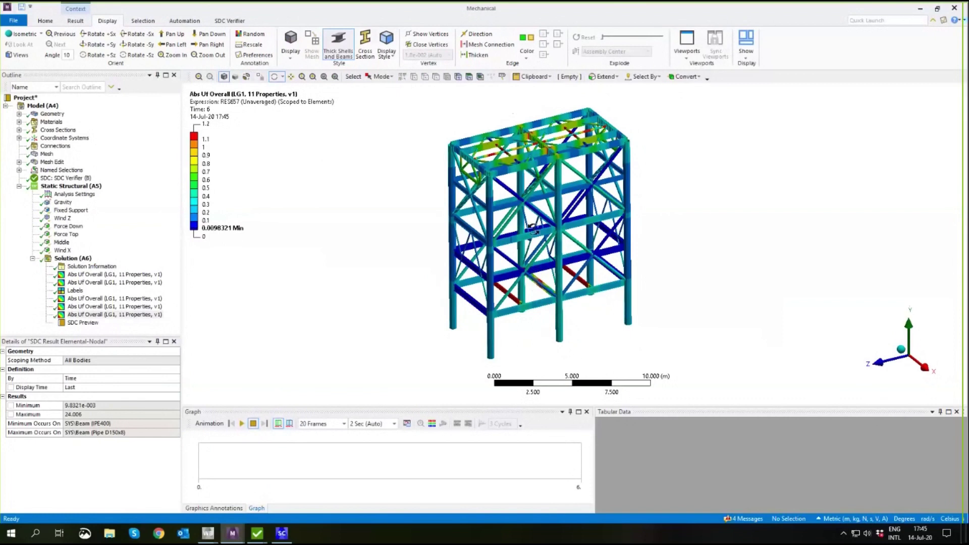
middle_drag(516, 138, 522, 156)
scroll(522, 157, up, 2)
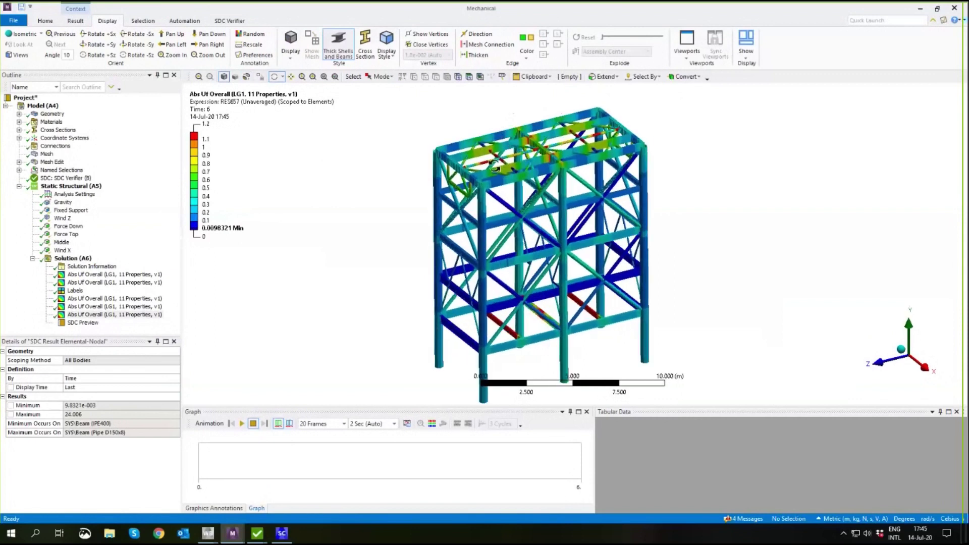
middle_drag(527, 338, 493, 312)
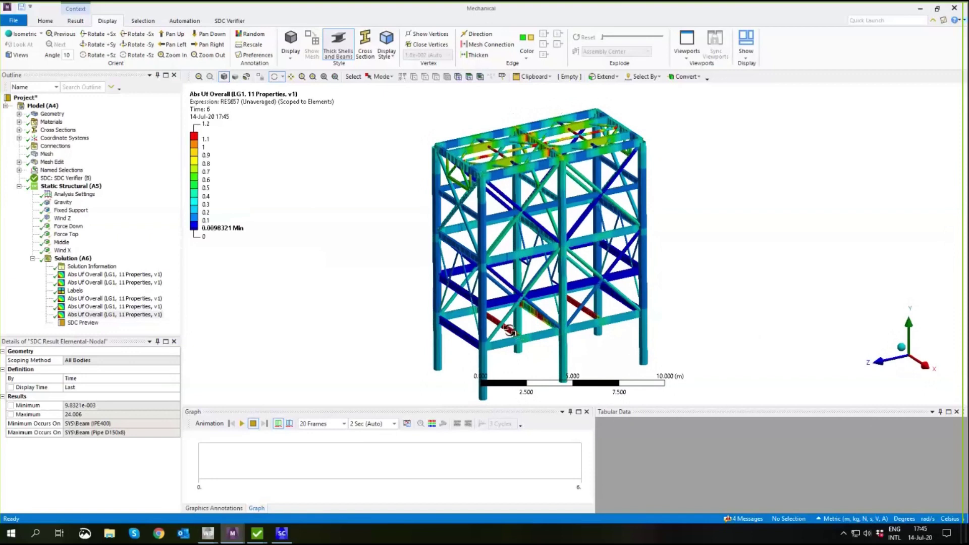
Return to SDC Verifier and open the Eurocode 3 optimization for editing
key(alt+Tab)
click(586, 267)
right_click(581, 266)
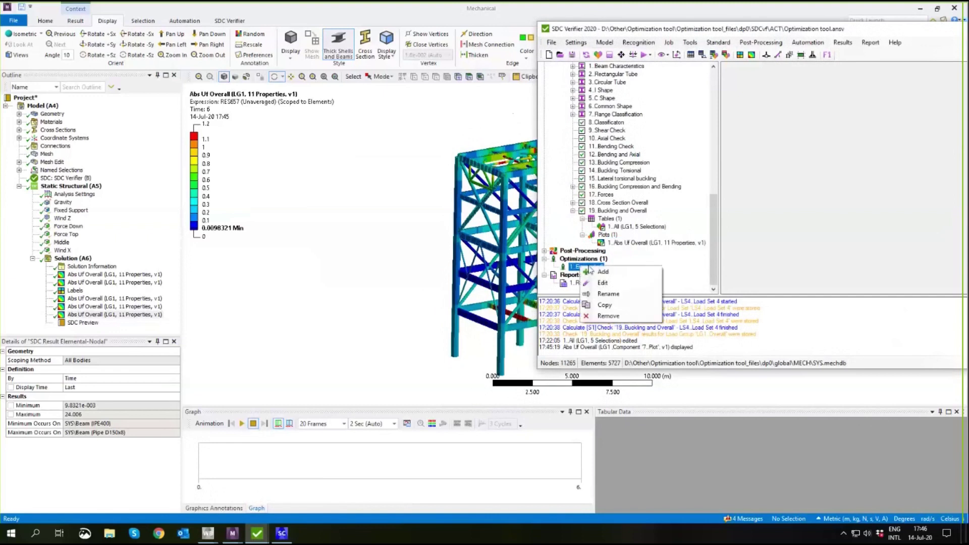
click(613, 284)
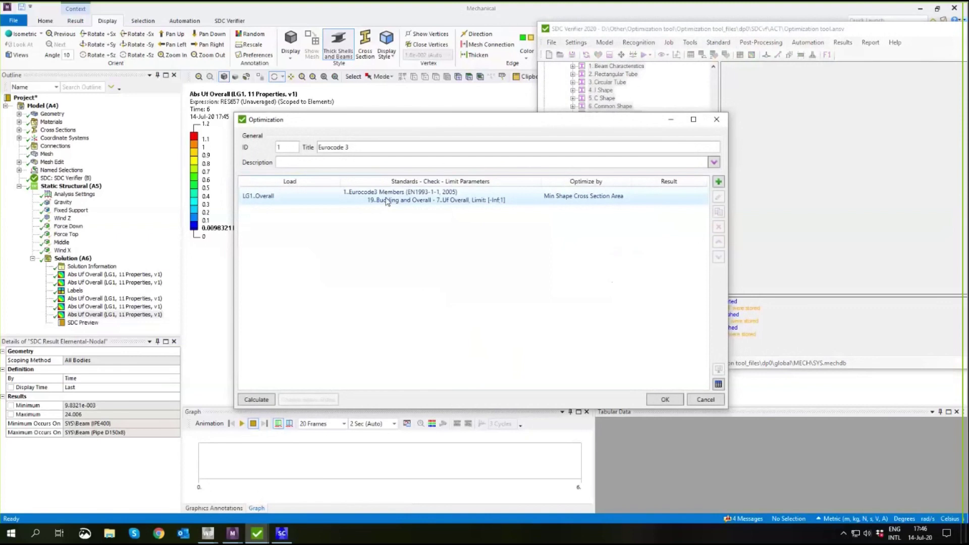
Add an optimization rule and set its load to the load group Overall
click(718, 182)
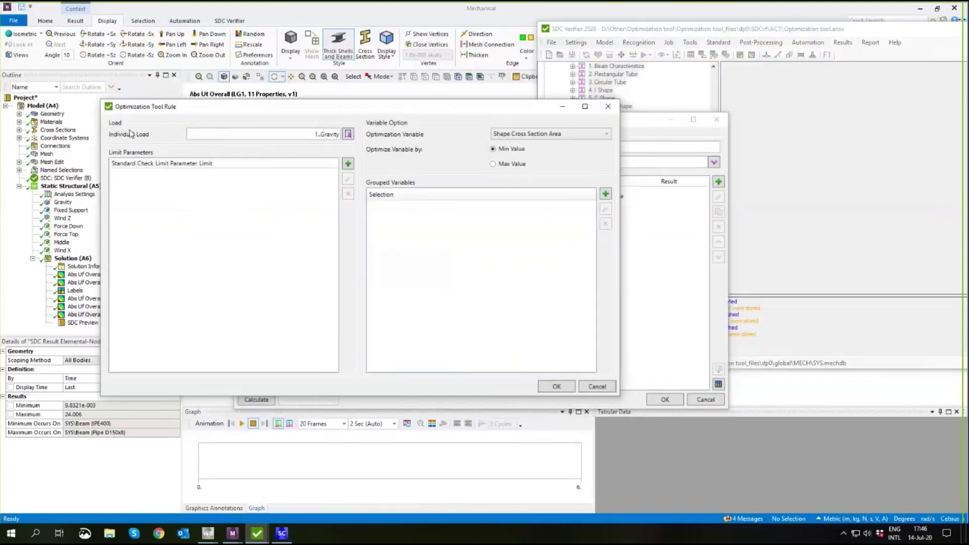
click(348, 134)
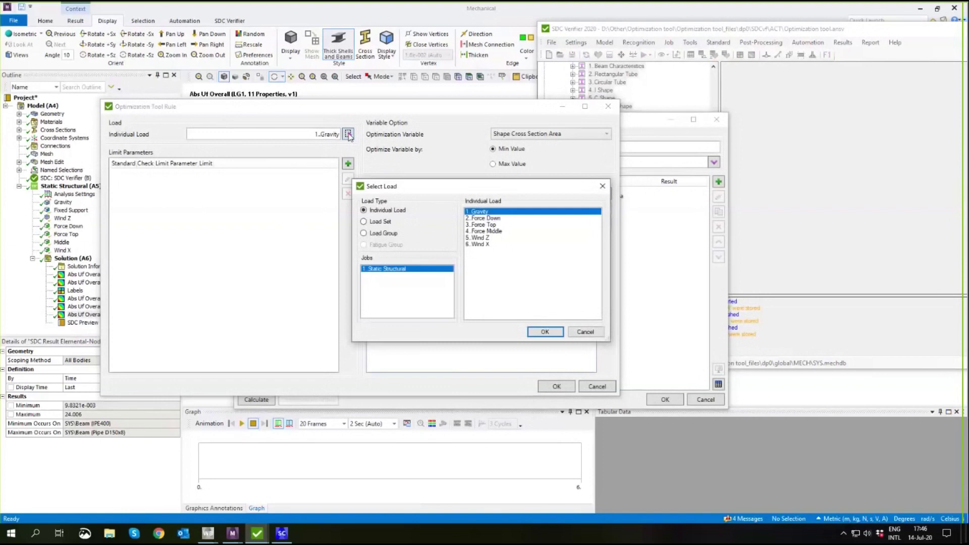
click(364, 234)
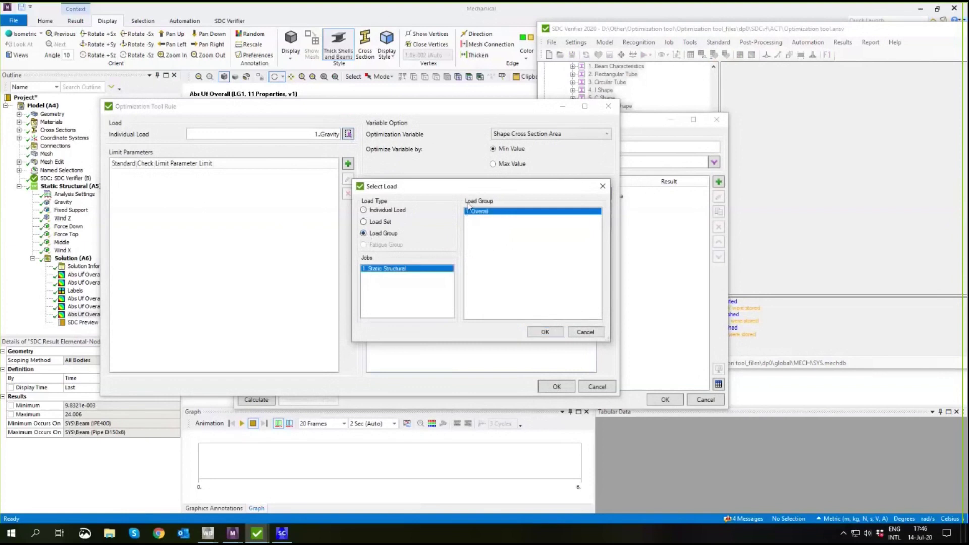
click(547, 333)
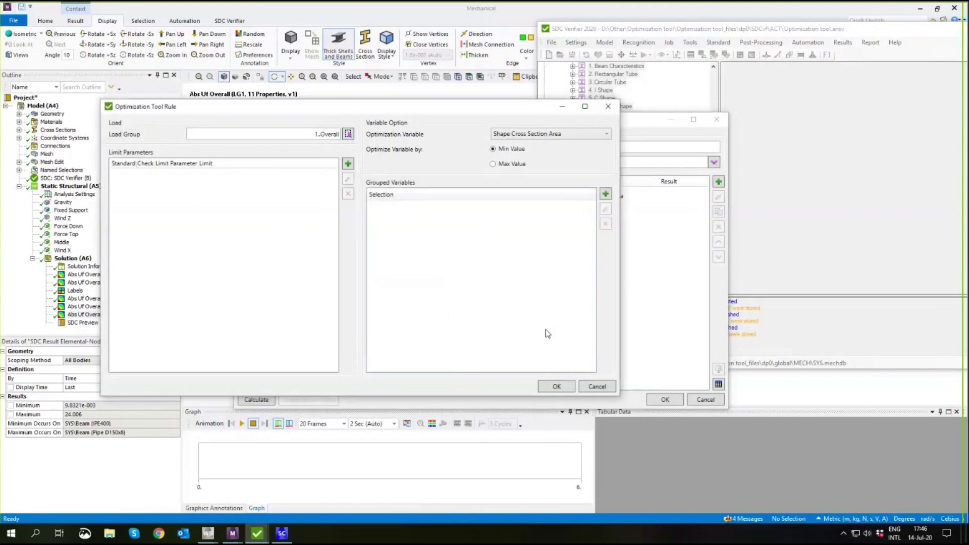
Choose Uf Overall from the Buckling and Overall check of Eurocode3 Members as the rule's limit parameter
click(348, 164)
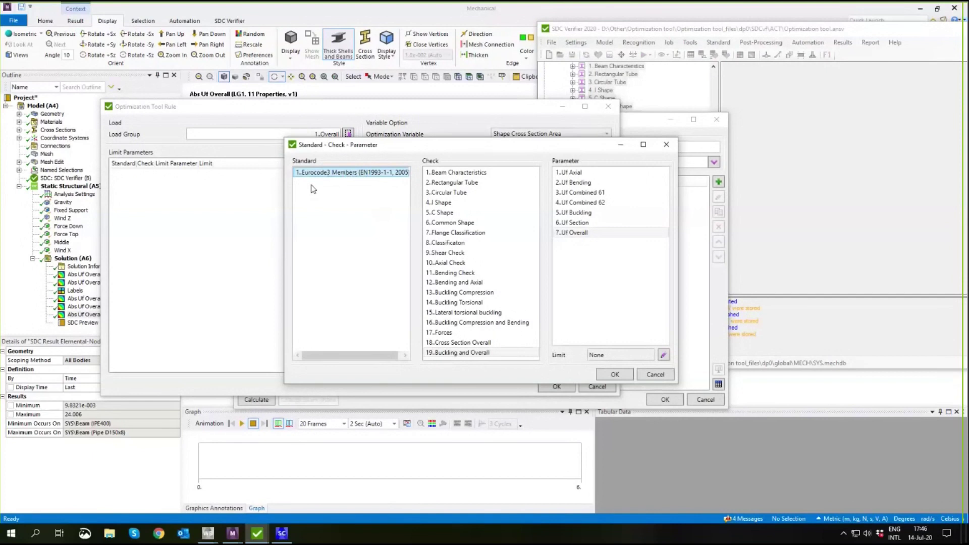
click(515, 212)
click(514, 324)
click(476, 353)
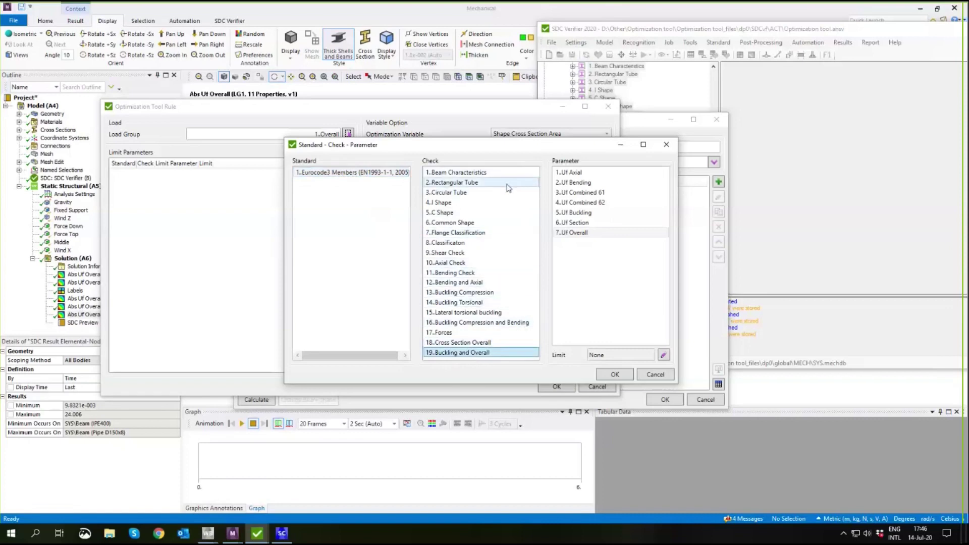
click(584, 233)
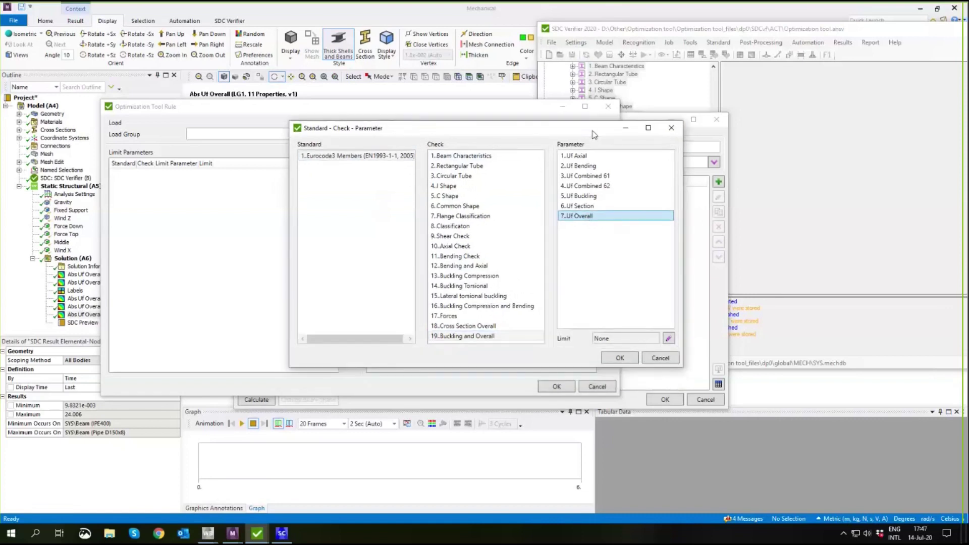
click(492, 337)
Limit Uf Overall to Below Minimum with a minimum of 1 and add it to the rule
click(669, 339)
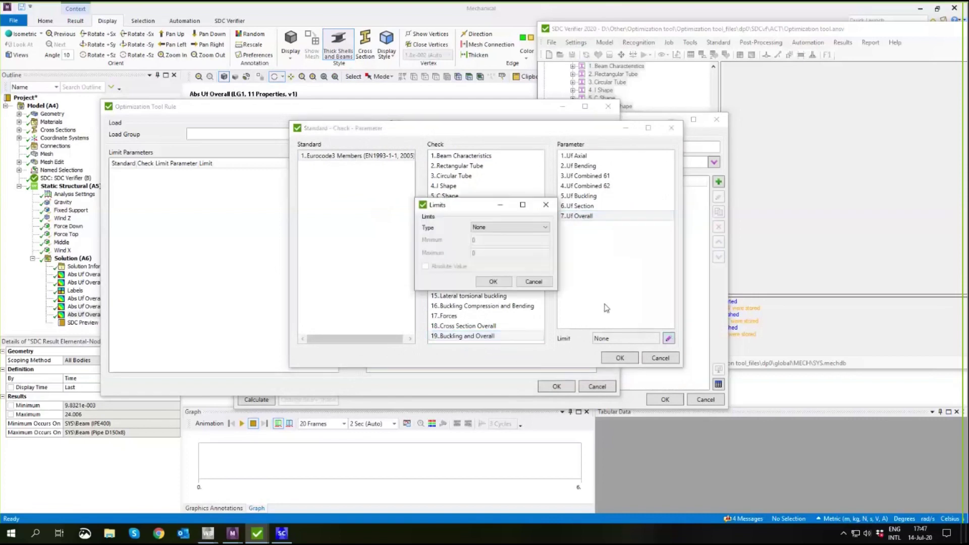
click(509, 227)
click(492, 243)
click(487, 241)
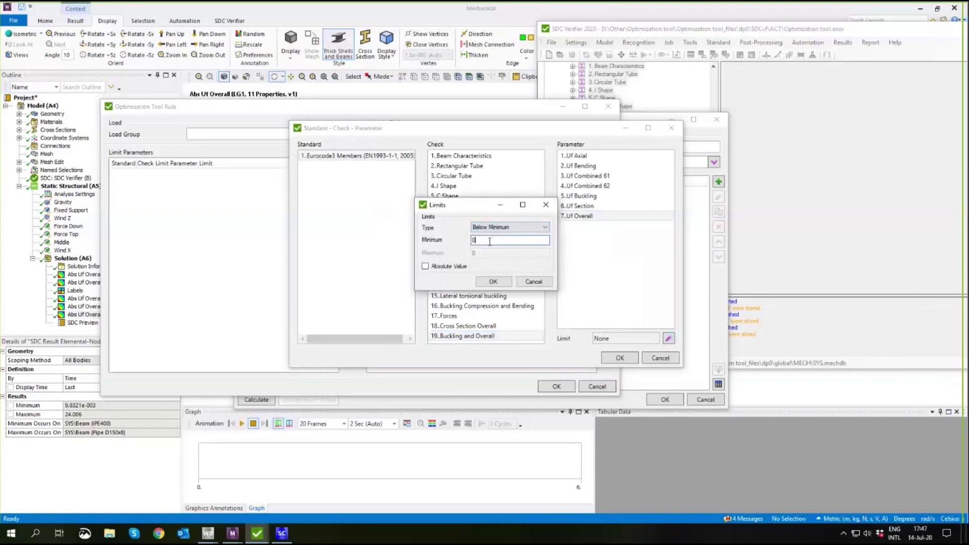
double_click(488, 241)
text(1)
click(493, 282)
click(618, 358)
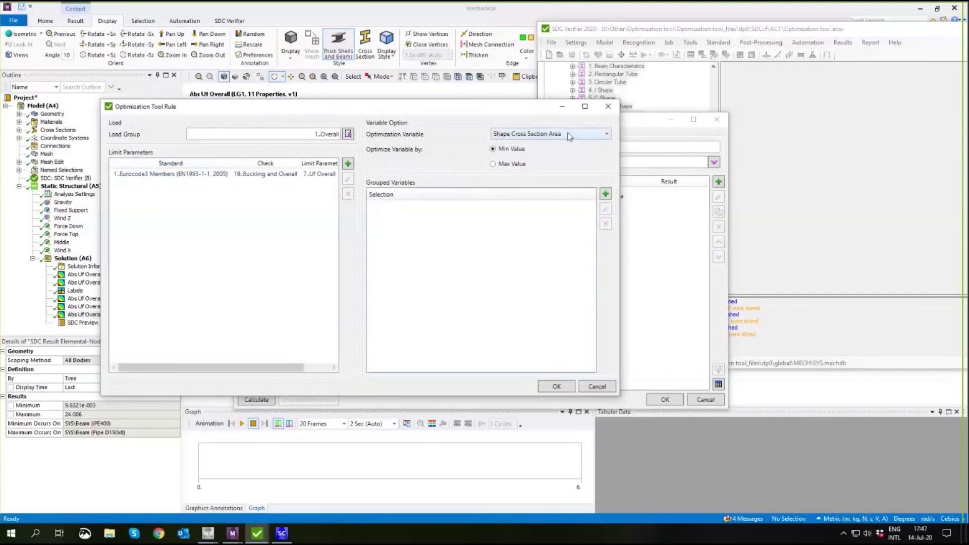
Review the optimization variable options, keep Shape Cross Section Area, and start a grouped variable for the Horizontals component
click(525, 136)
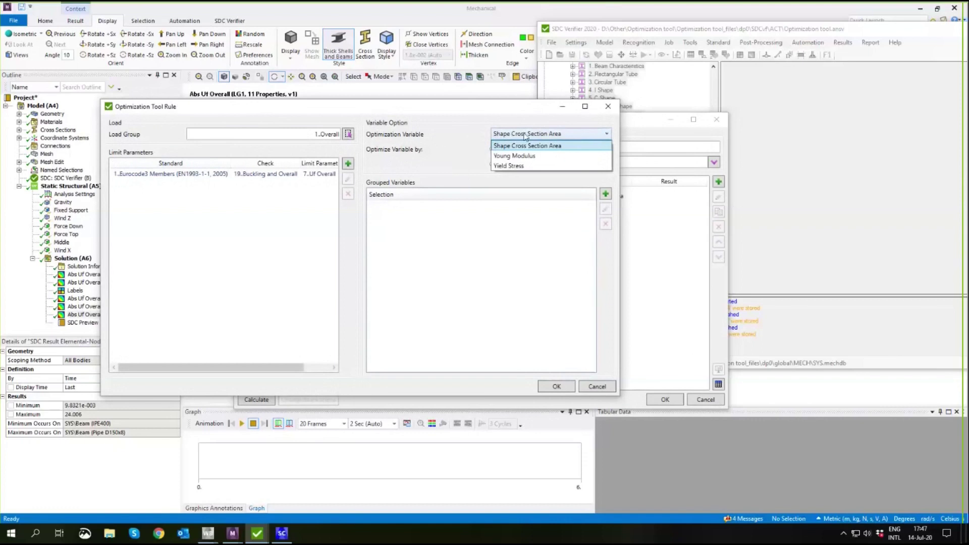
click(473, 134)
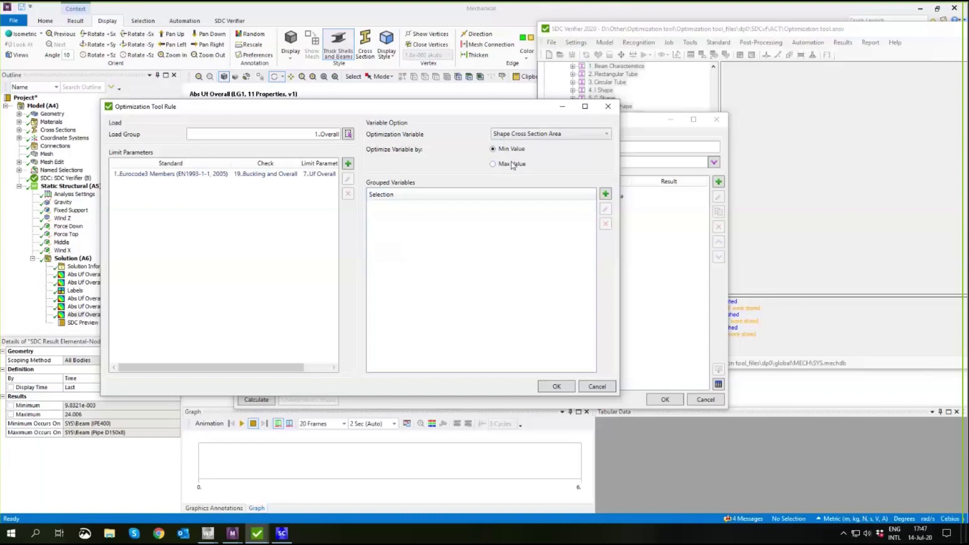
drag(485, 112, 560, 94)
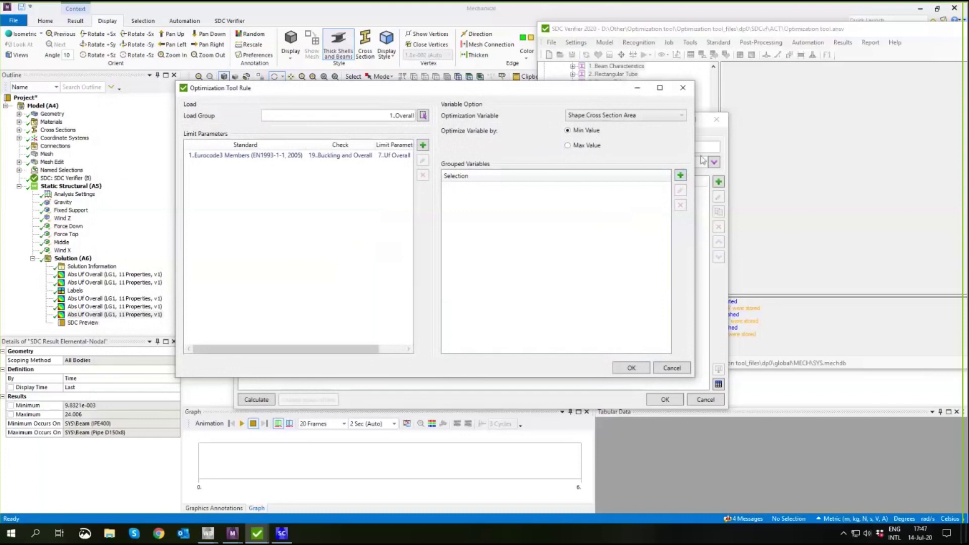
click(680, 175)
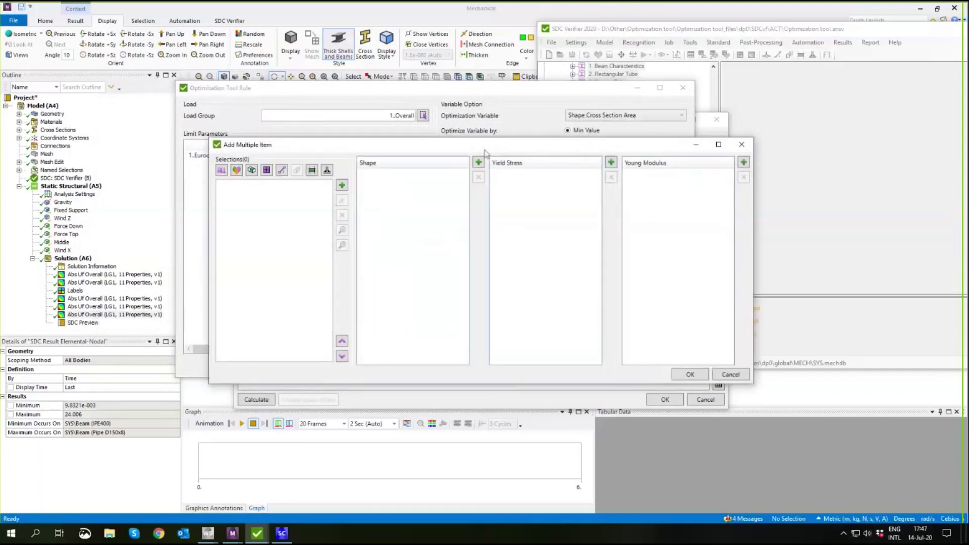
drag(538, 144, 645, 113)
click(358, 139)
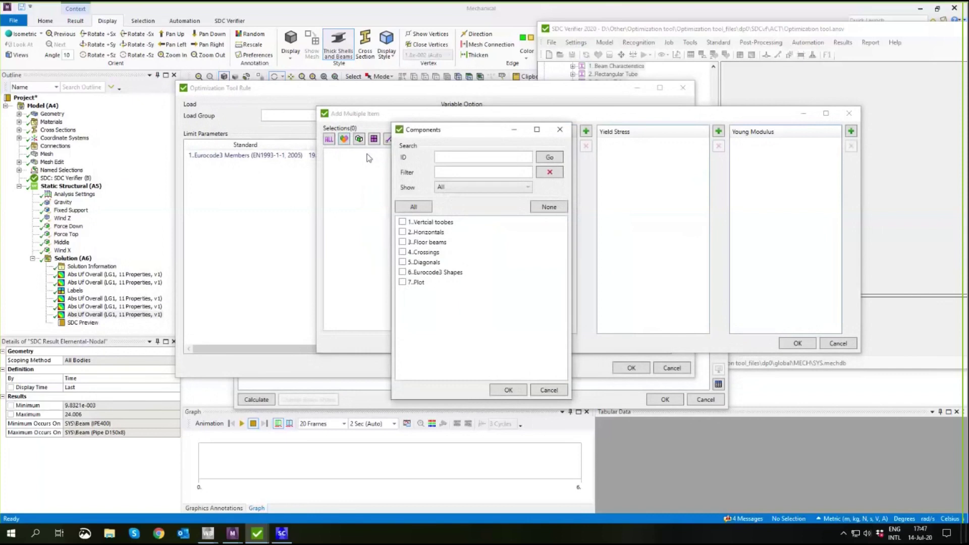
click(403, 233)
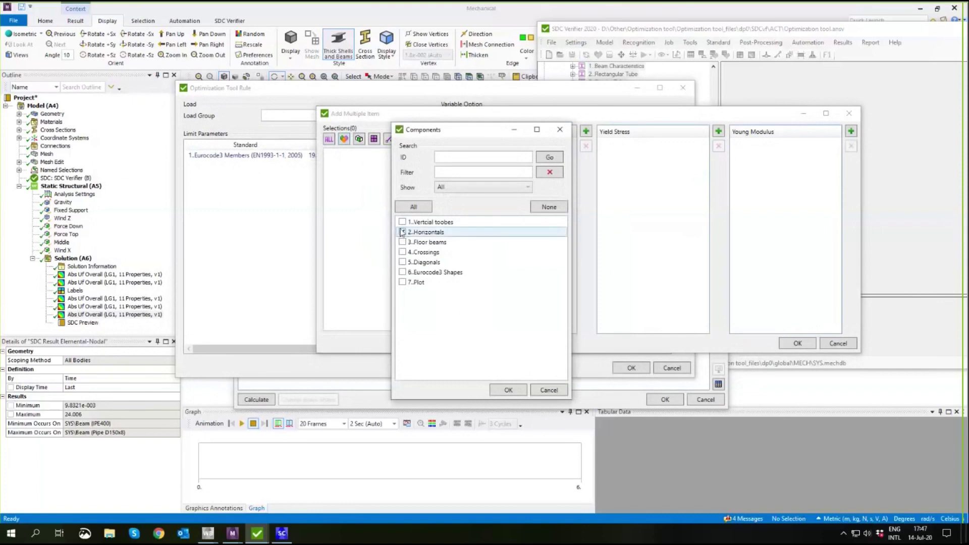
click(506, 391)
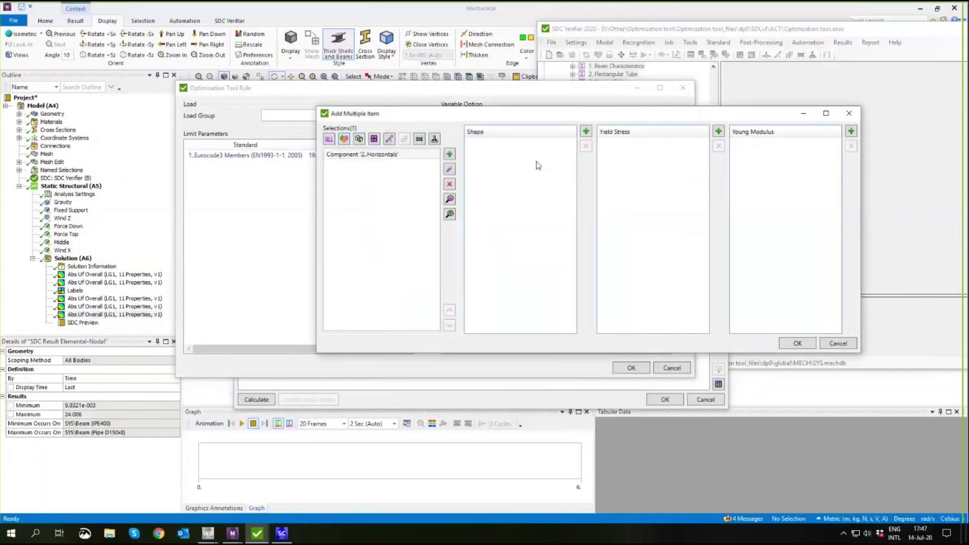
Add IPE 450, IPE 500, IPE 550 and IPE 600 as candidate shapes for the Horizontals, and discard the new rule
click(586, 132)
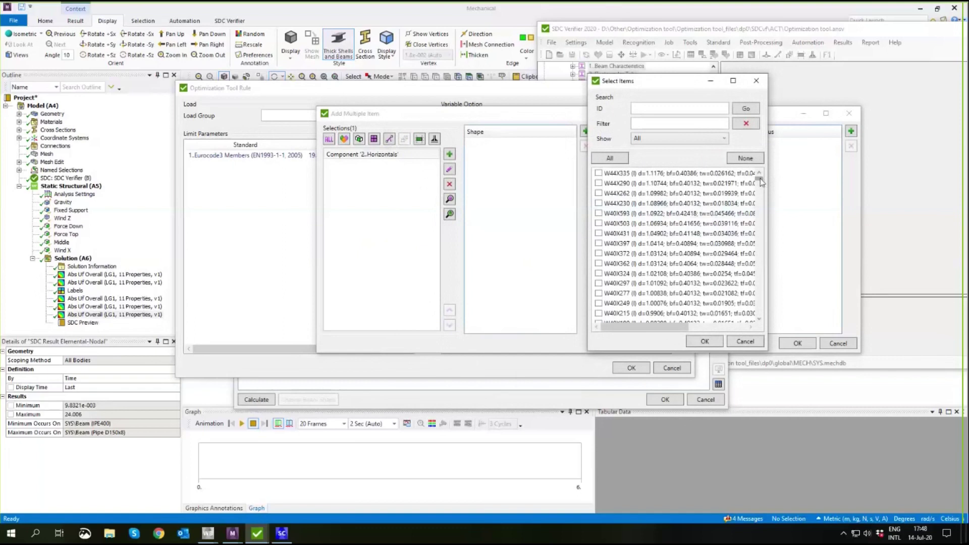
click(663, 123)
text(IPE )
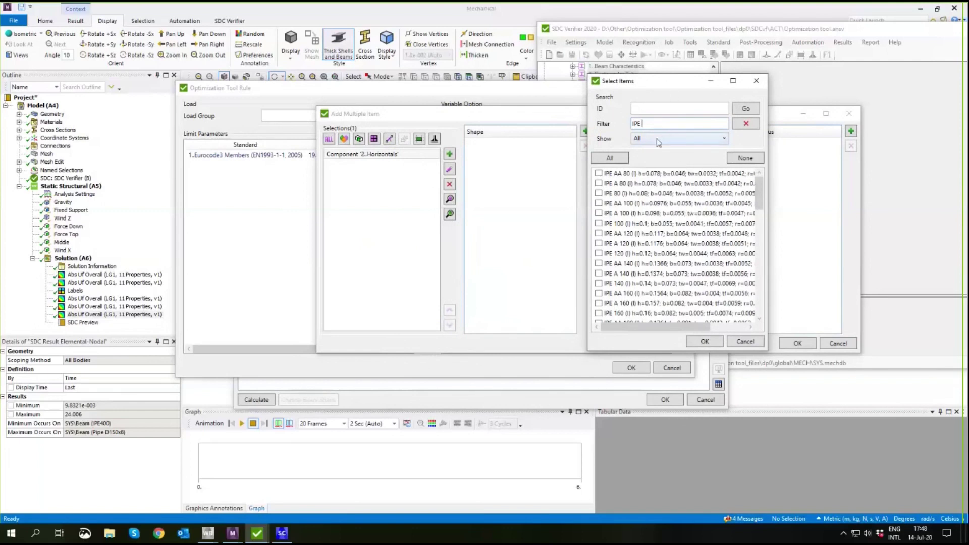
text(450)
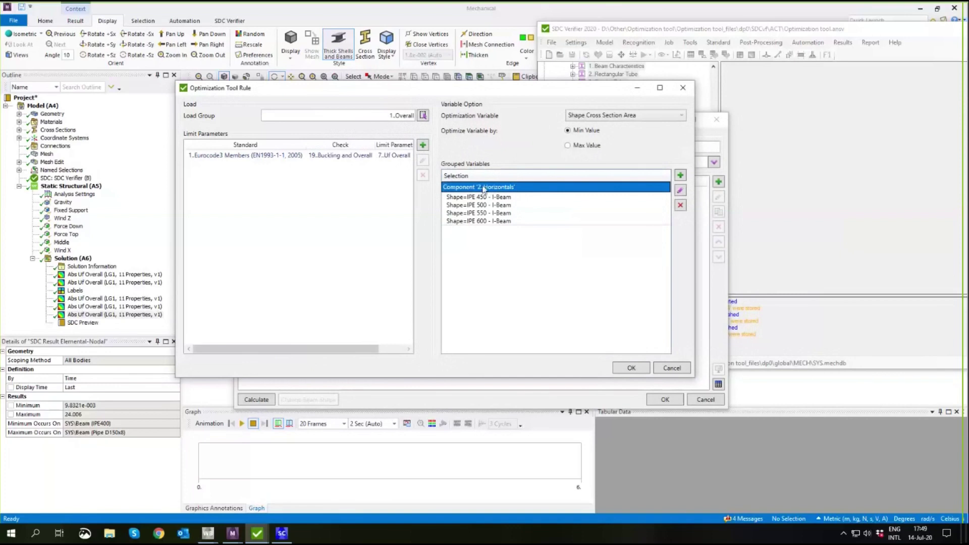
click(462, 184)
click(671, 368)
Open the existing load group Overall rule and examine the candidate shapes of its grouped components
click(718, 197)
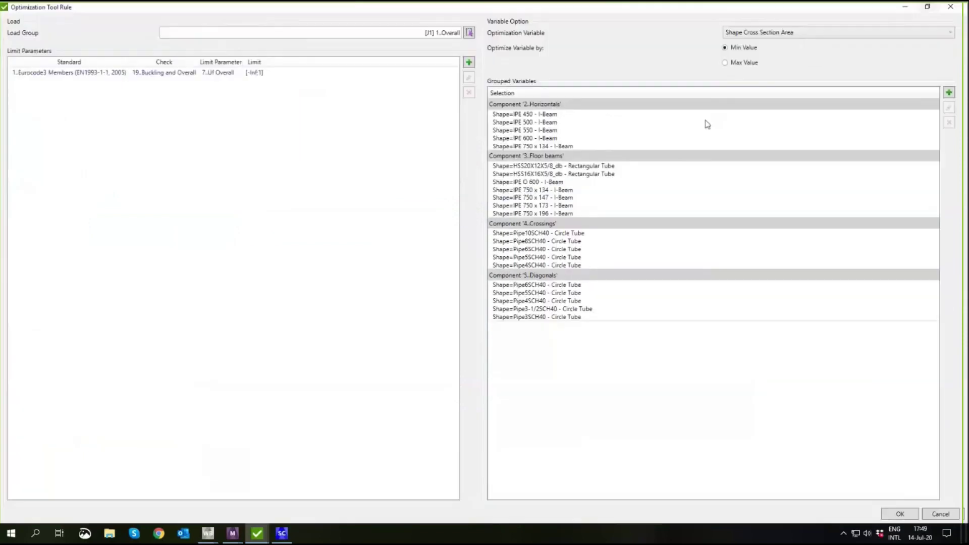
click(705, 121)
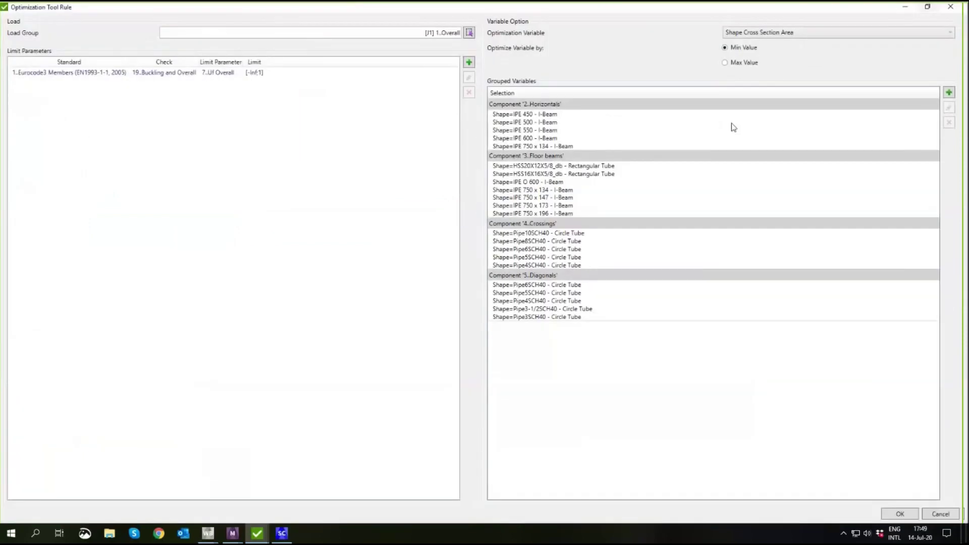
click(557, 105)
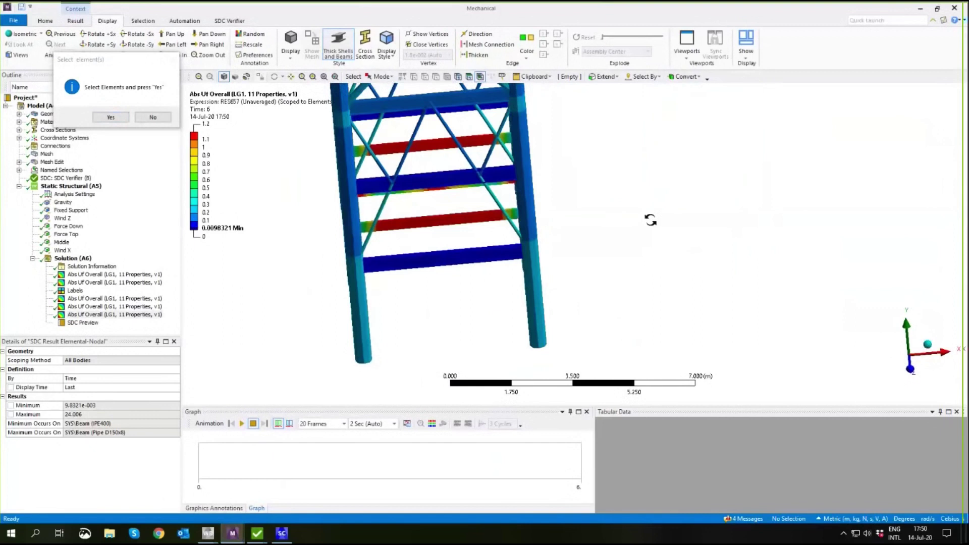
Start a beam member selection by elements for the new multiple item, and switch to the Mechanical model window
middle_drag(649, 217, 624, 215)
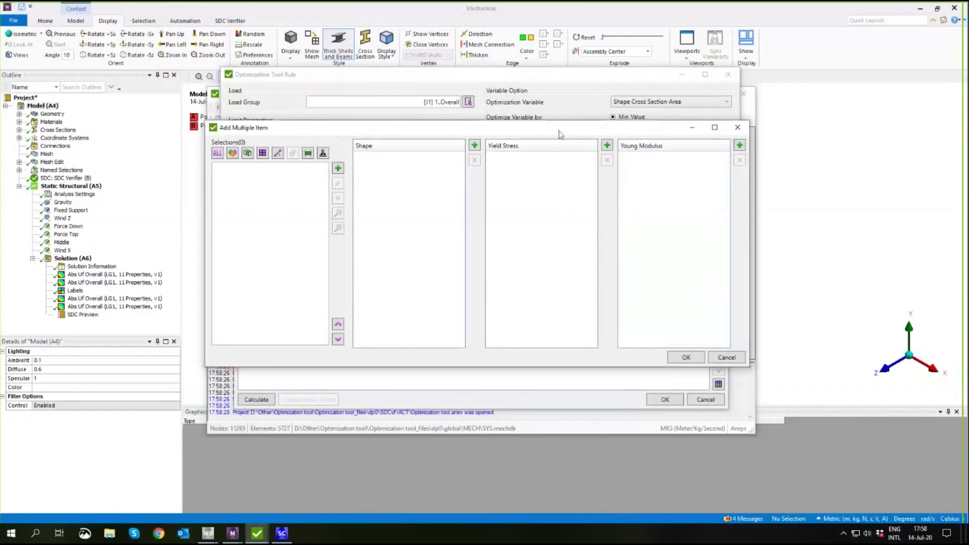
drag(467, 132, 563, 130)
click(374, 151)
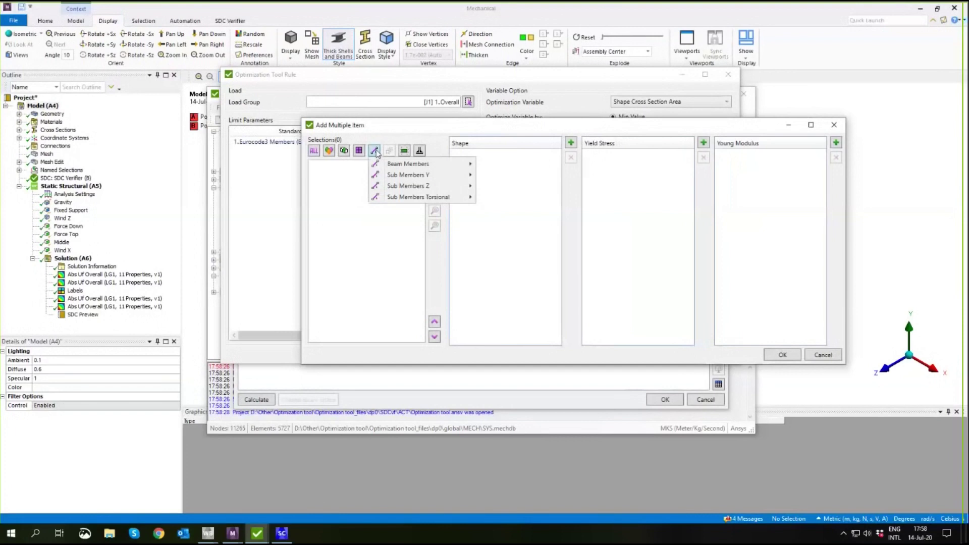
mouse_move(432, 166)
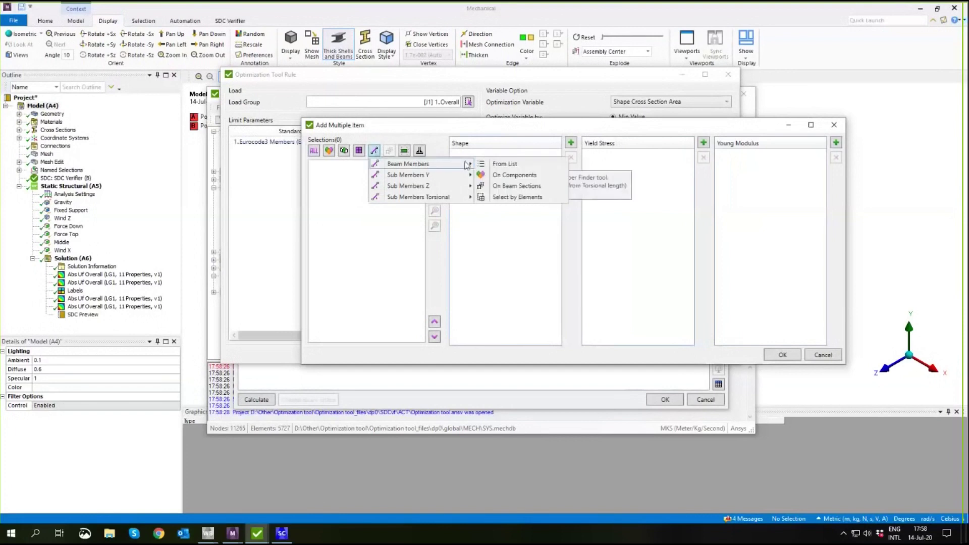
click(508, 198)
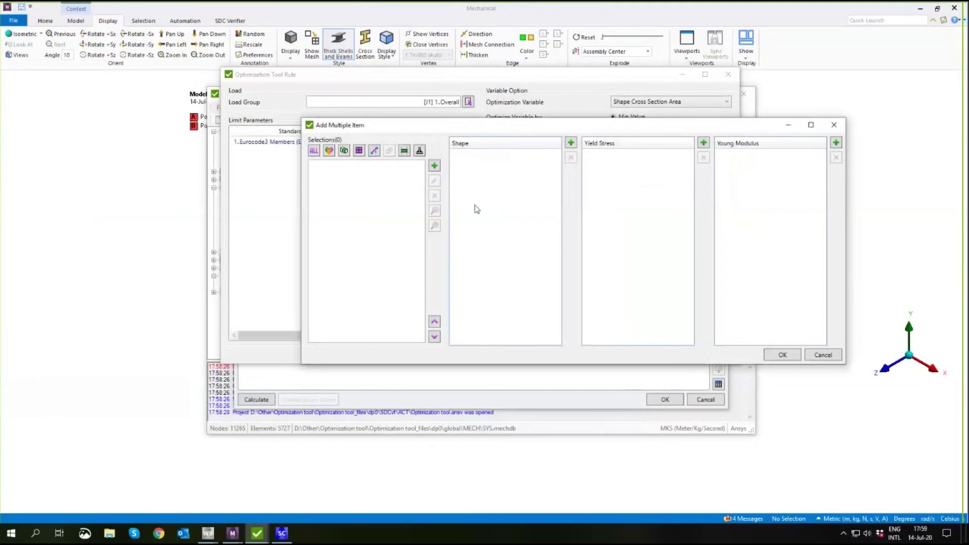
mouse_move(236, 535)
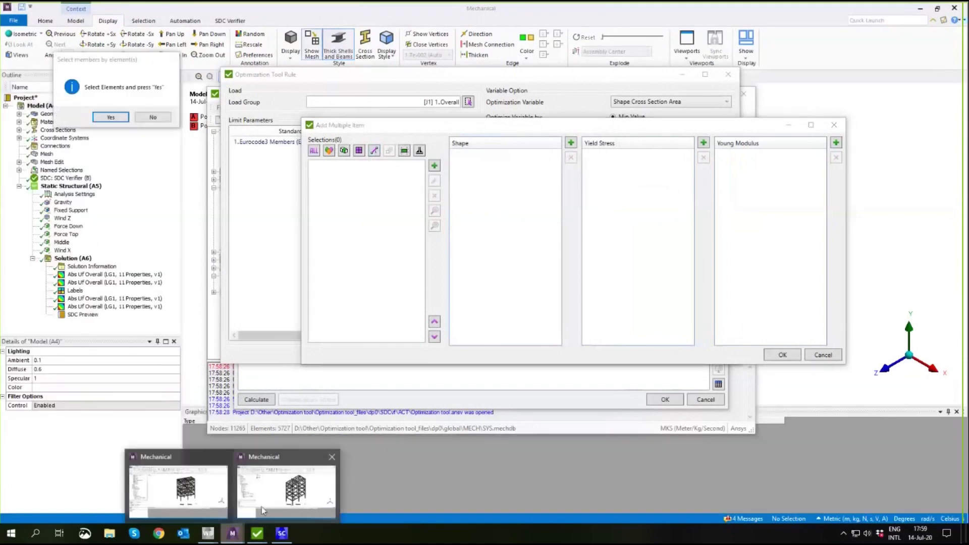
click(278, 497)
Pick one element on each of the two inner cross beams at the frame's lowest level, and confirm them as the beam member selection
scroll(586, 267, down, 2)
scroll(584, 266, up, 6)
click(550, 227)
middle_drag(613, 268, 581, 247)
middle_drag(639, 220, 574, 248)
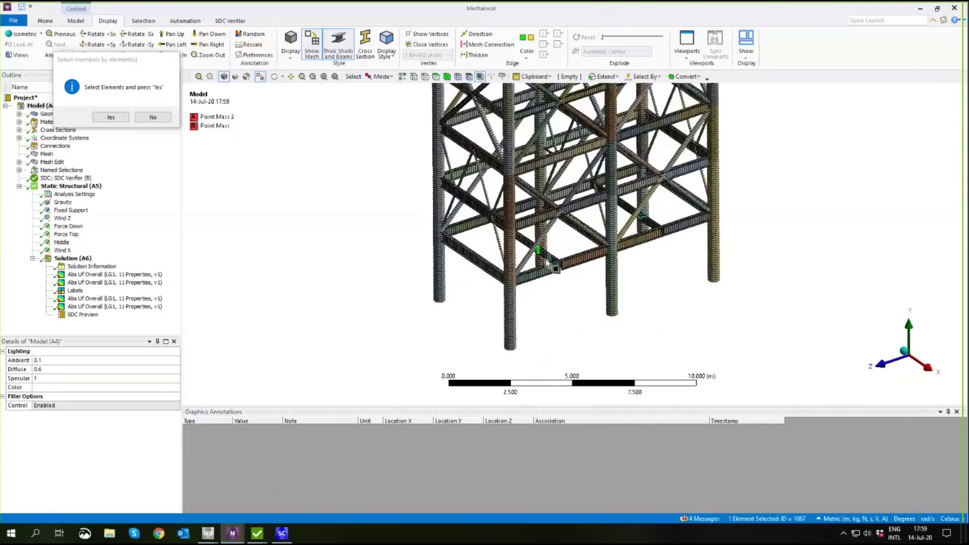
middle_drag(710, 301, 738, 283)
ctrl+click(640, 222)
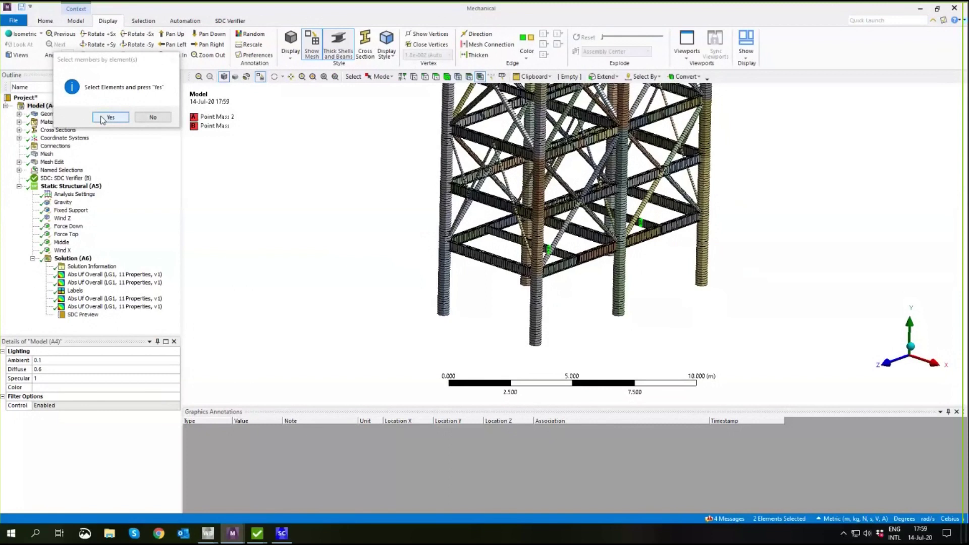
scroll(583, 255, down, 3)
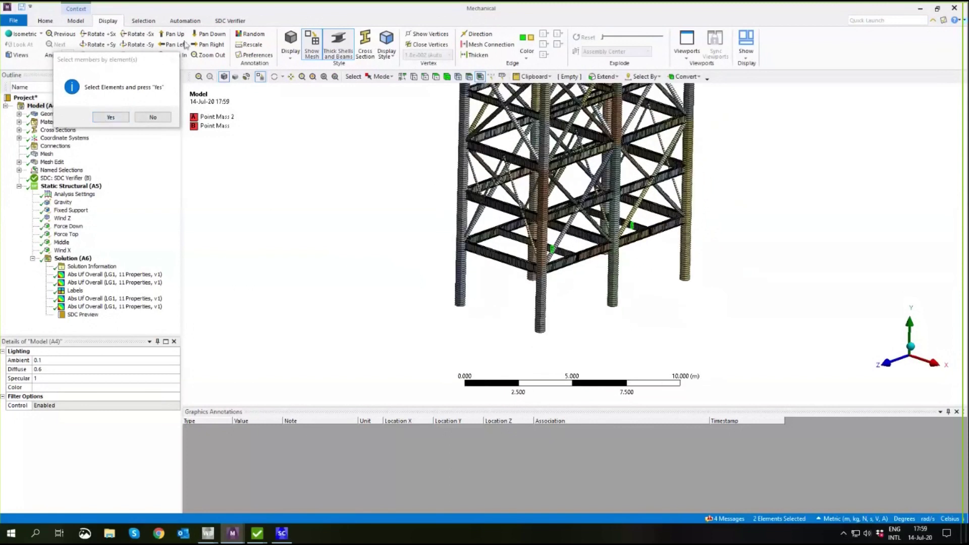
drag(115, 60, 242, 28)
click(19, 130)
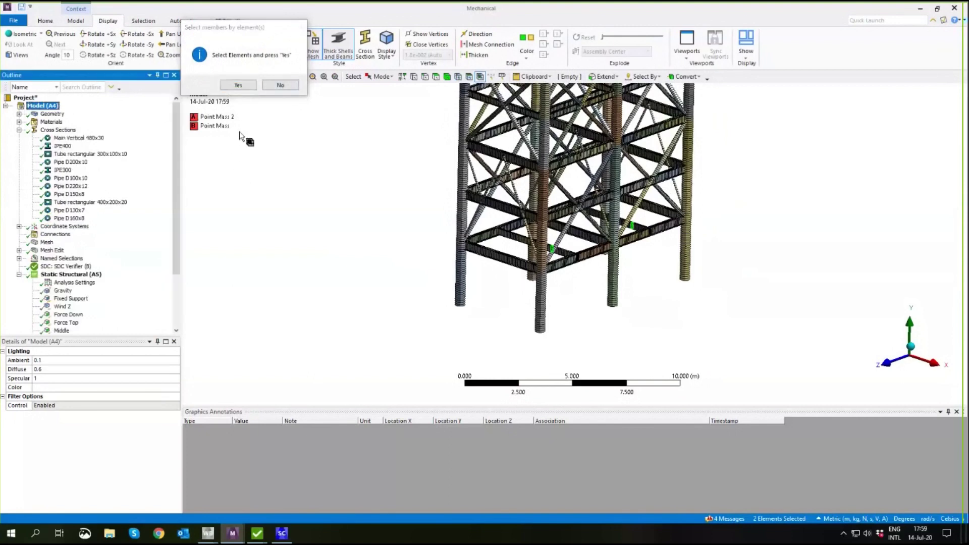
click(237, 85)
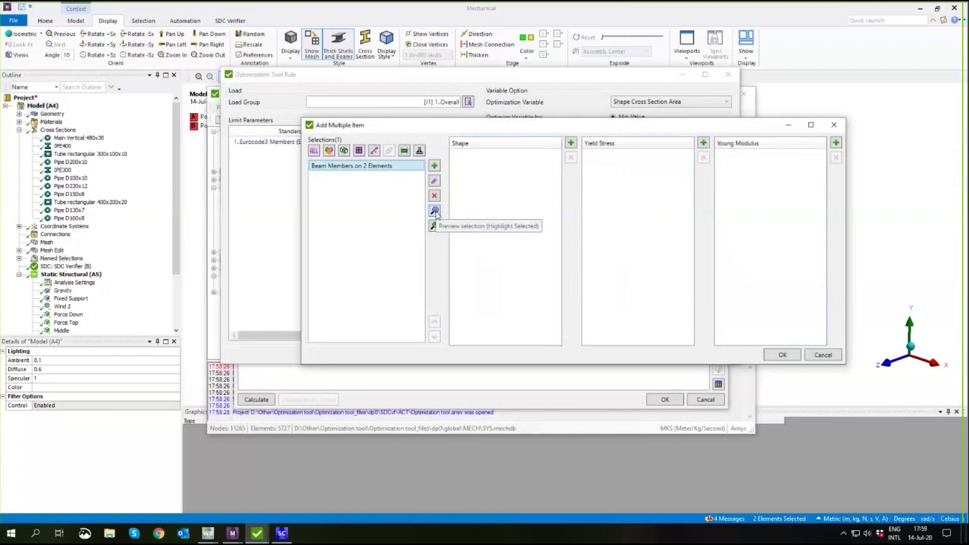
Preview the selected beam members highlighted on the frame model
click(436, 211)
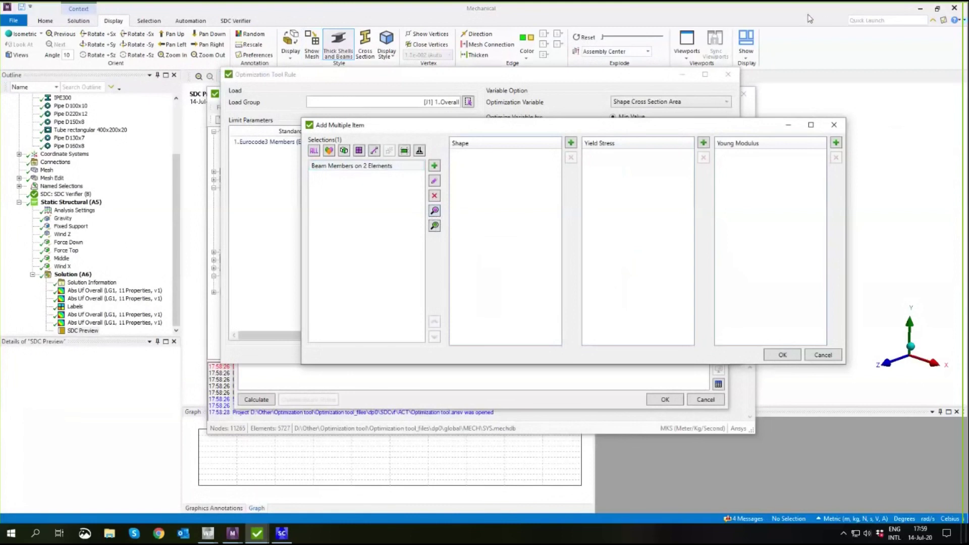
drag(634, 262, 612, 263)
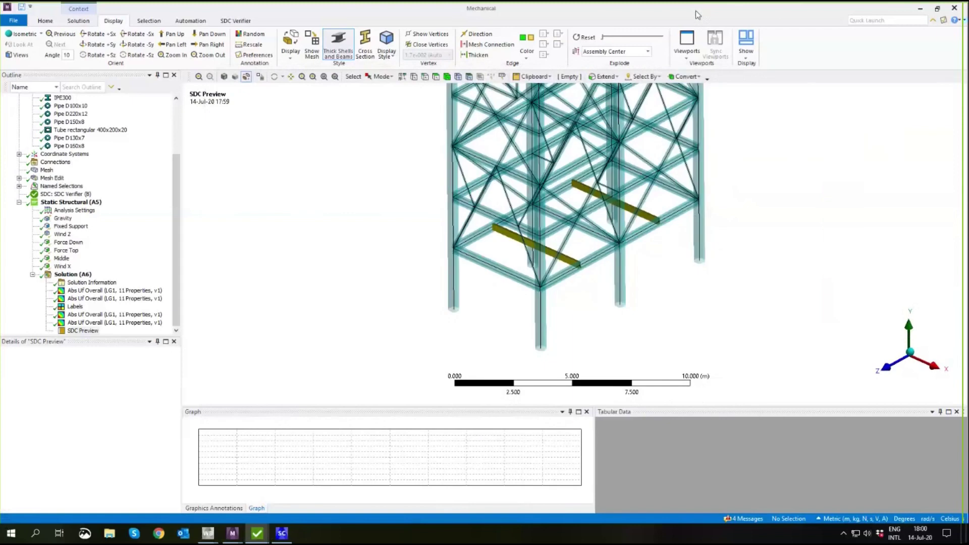
scroll(94, 235, up, 2)
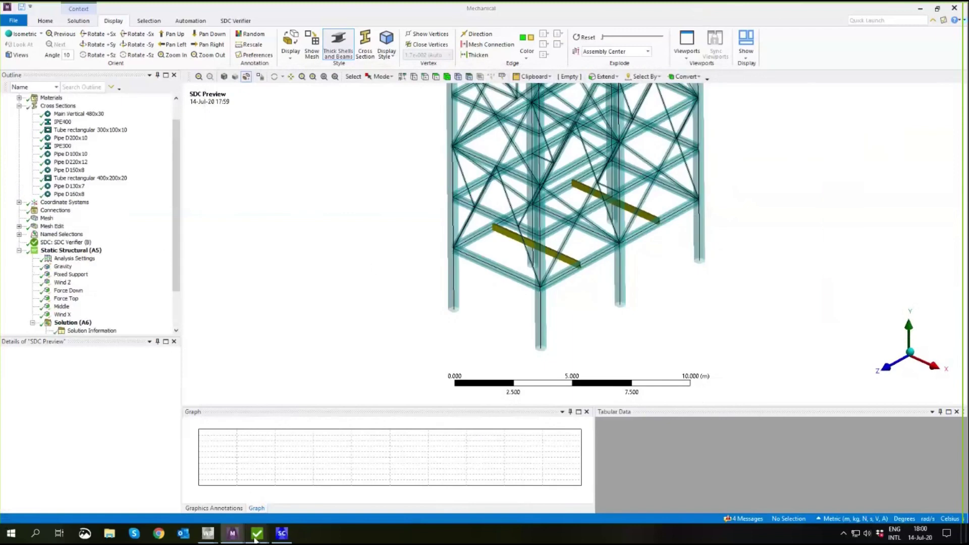
Filter the shape library by IPE and select IPE 330 and IPE 400 as candidates for the two beam members
mouse_move(256, 534)
click(525, 485)
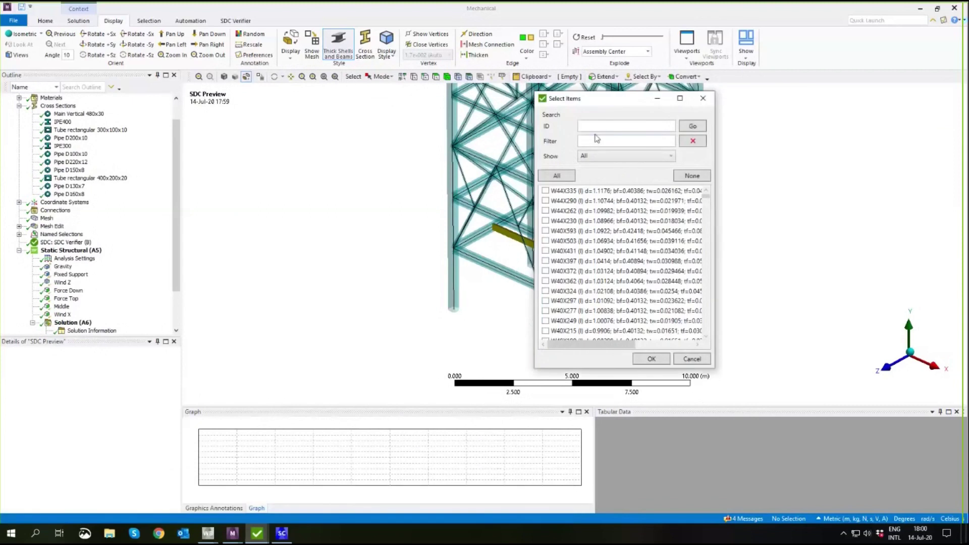
click(591, 141)
text(PE)
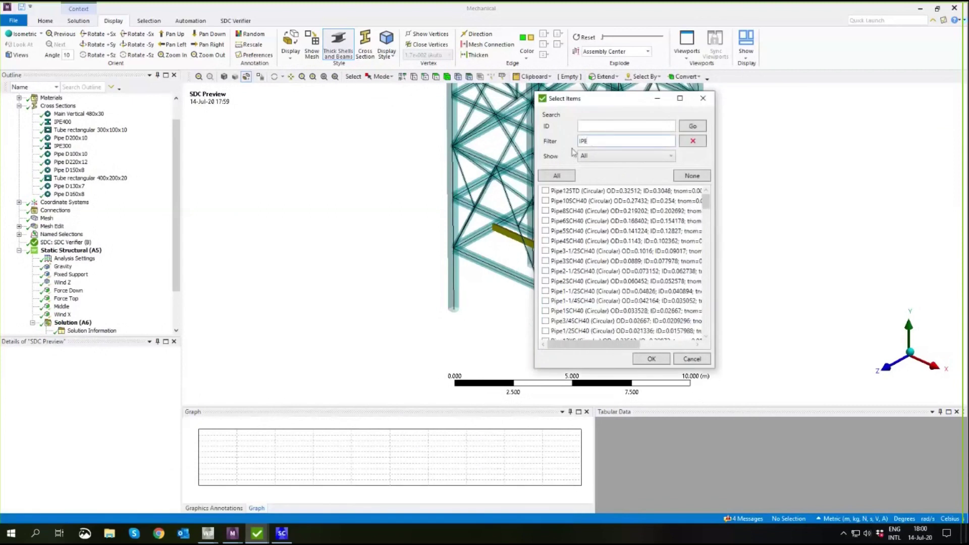
scroll(607, 315, down, 9)
text(E)
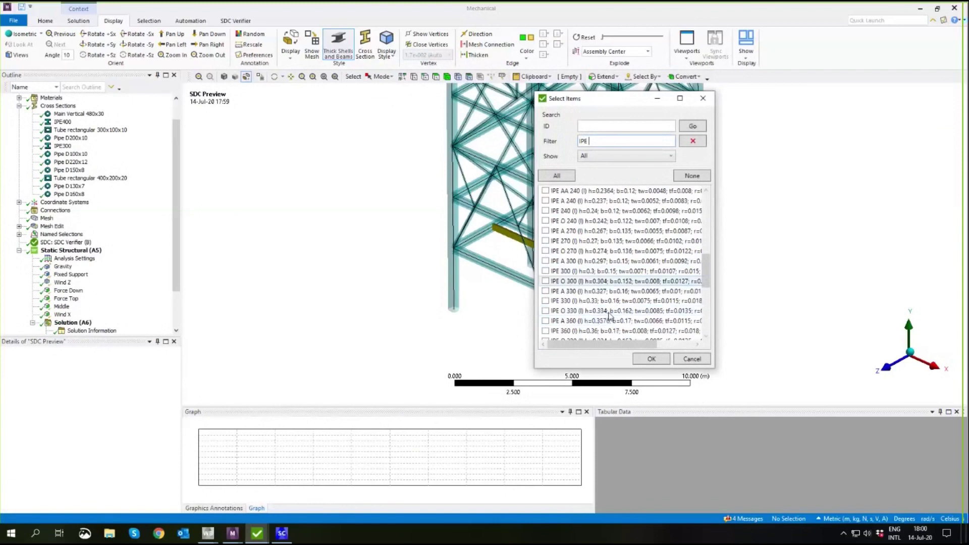
click(546, 301)
scroll(597, 297, down, 1)
scroll(614, 310, down, 1)
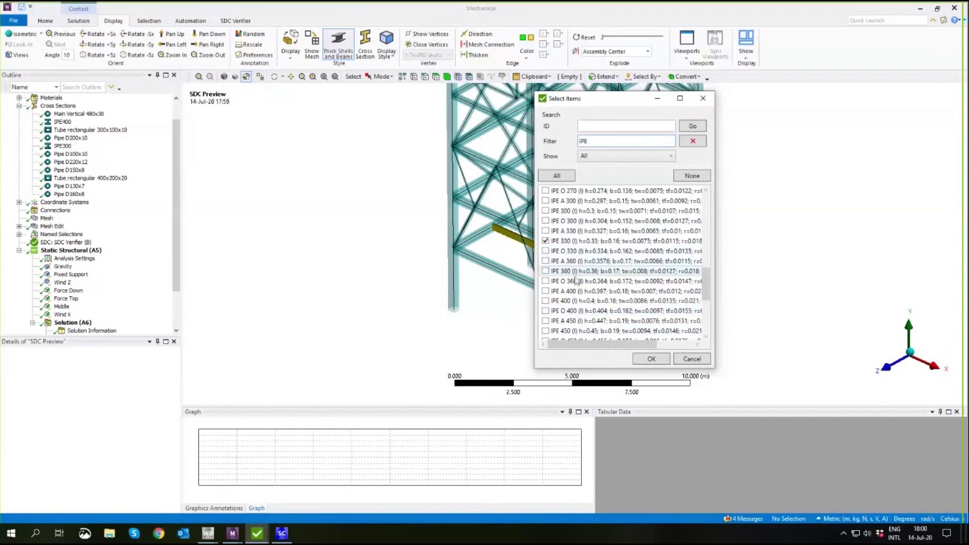
click(545, 301)
scroll(548, 303, down, 1)
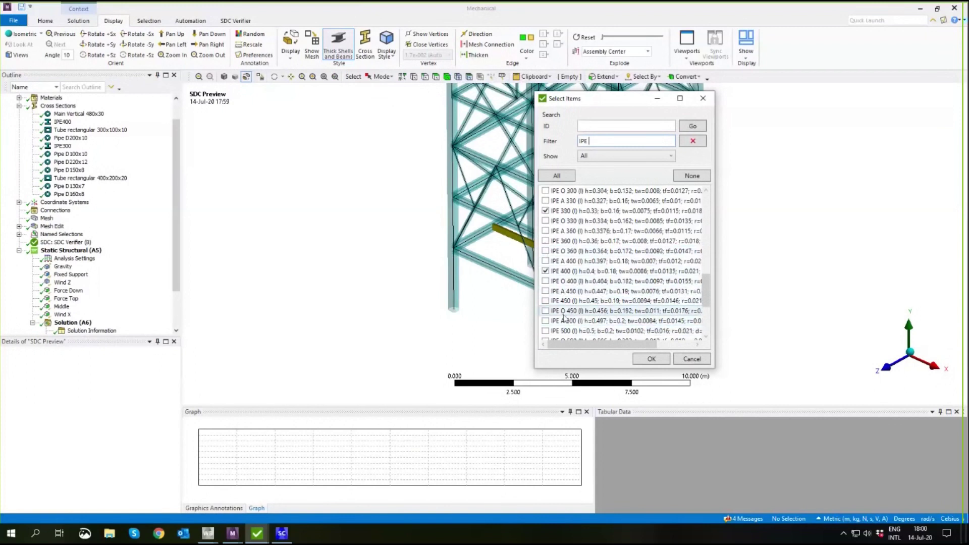
Include IPE 450, IPE 500 and IPE 600 in the candidate shapes and add the beam members to the rule's grouped variables
click(545, 301)
scroll(545, 303, down, 1)
click(545, 301)
scroll(545, 302, down, 2)
click(545, 301)
scroll(546, 302, down, 1)
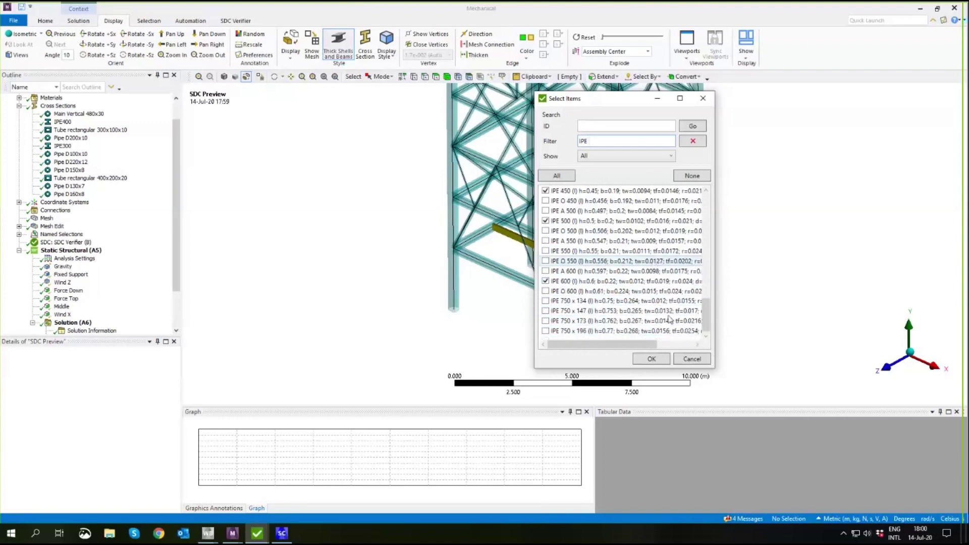
click(661, 359)
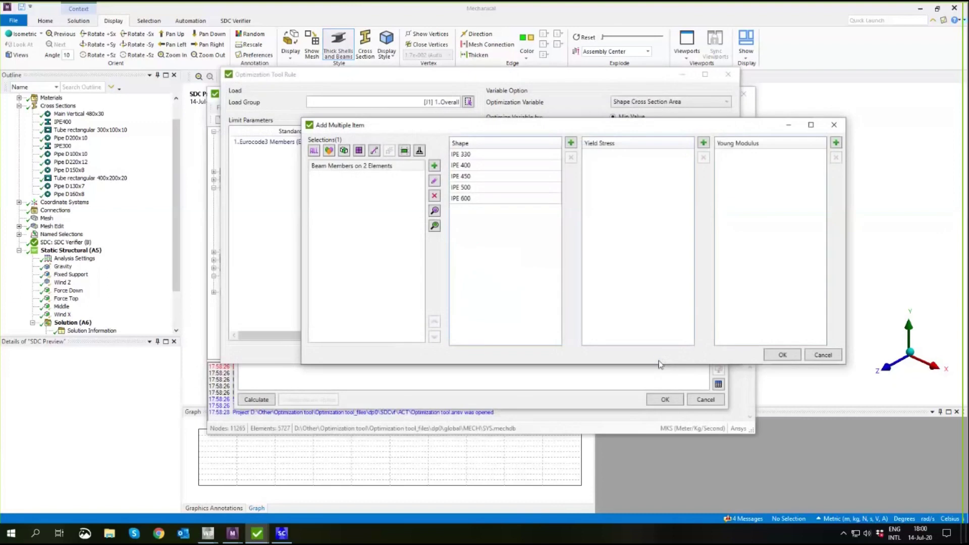
click(782, 357)
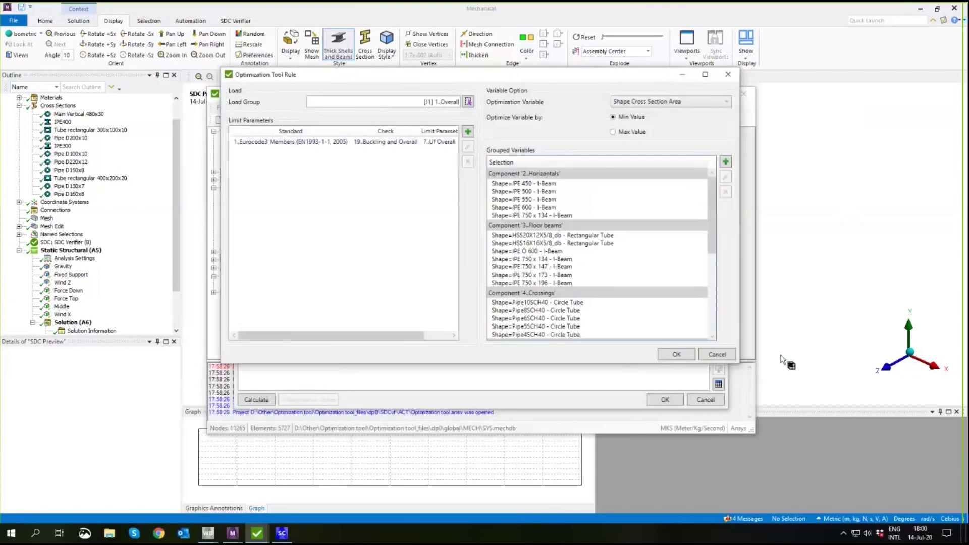
Review the end of the grouped variables list and examine the two highlighted beam members in the model preview
scroll(661, 210, down, 3)
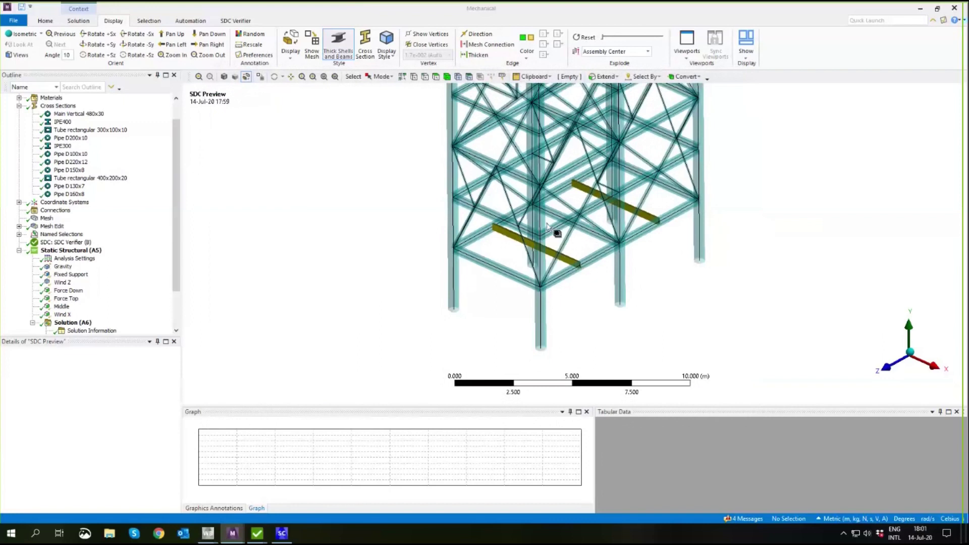
middle_drag(612, 237, 595, 208)
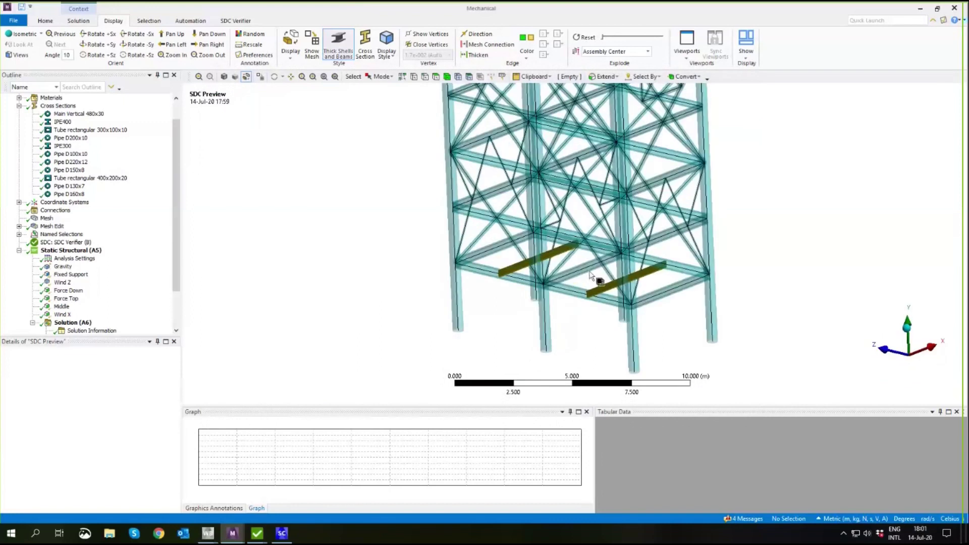
middle_drag(591, 268, 596, 310)
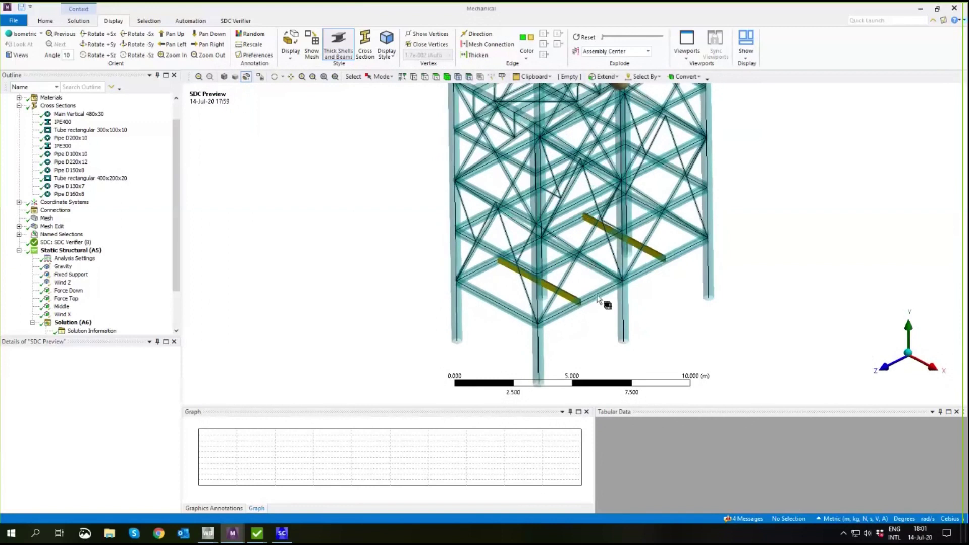
scroll(591, 270, up, 3)
scroll(597, 281, up, 3)
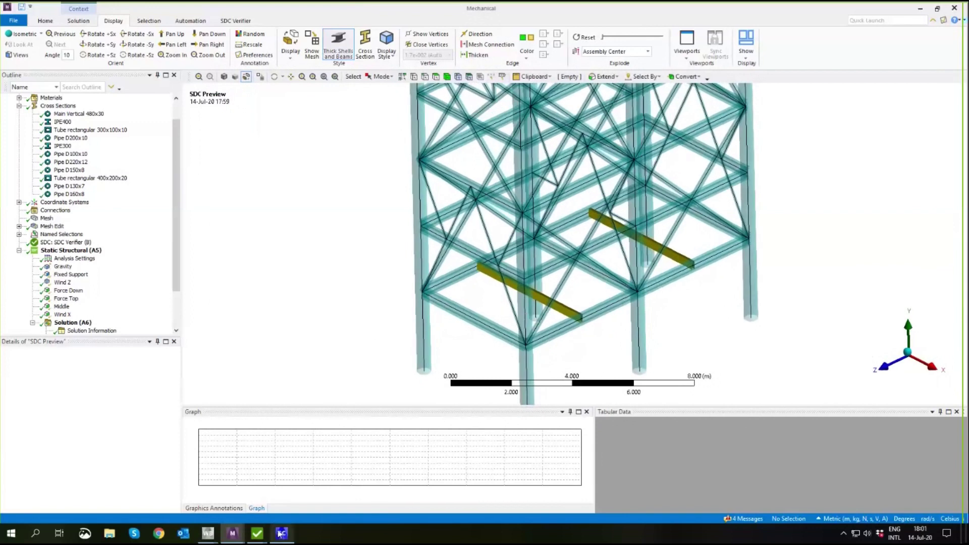
Confirm the updated load group Overall rule and calculate the Eurocode 3 optimization
click(256, 533)
click(426, 490)
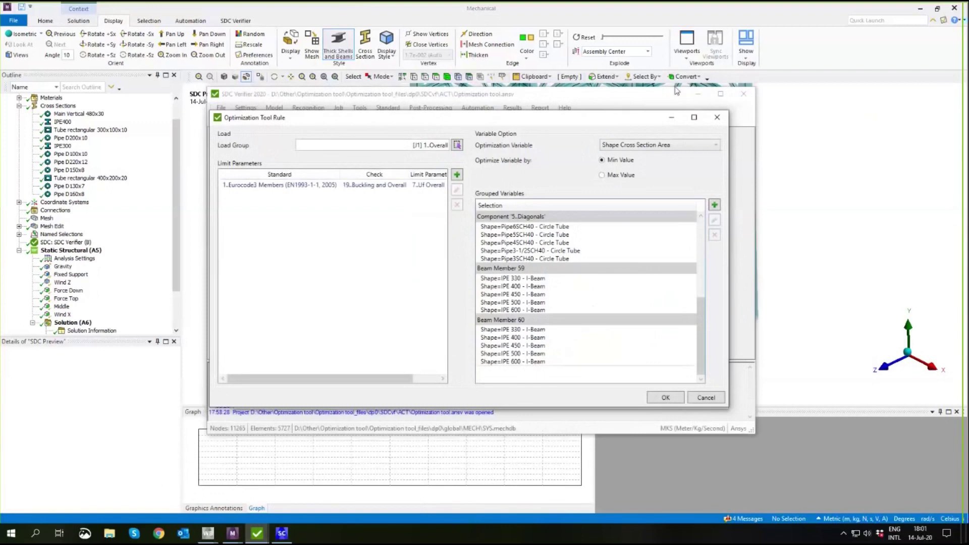
click(666, 385)
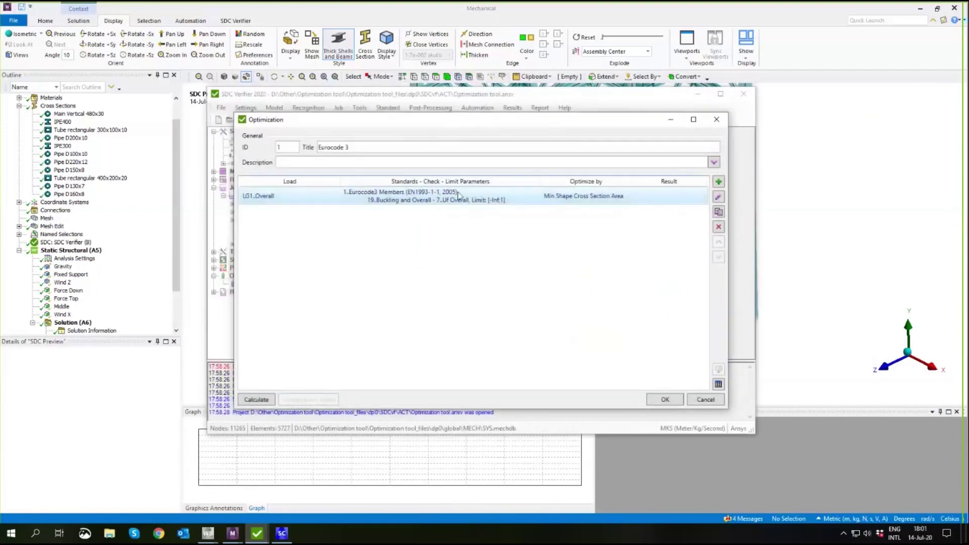
click(458, 196)
click(256, 399)
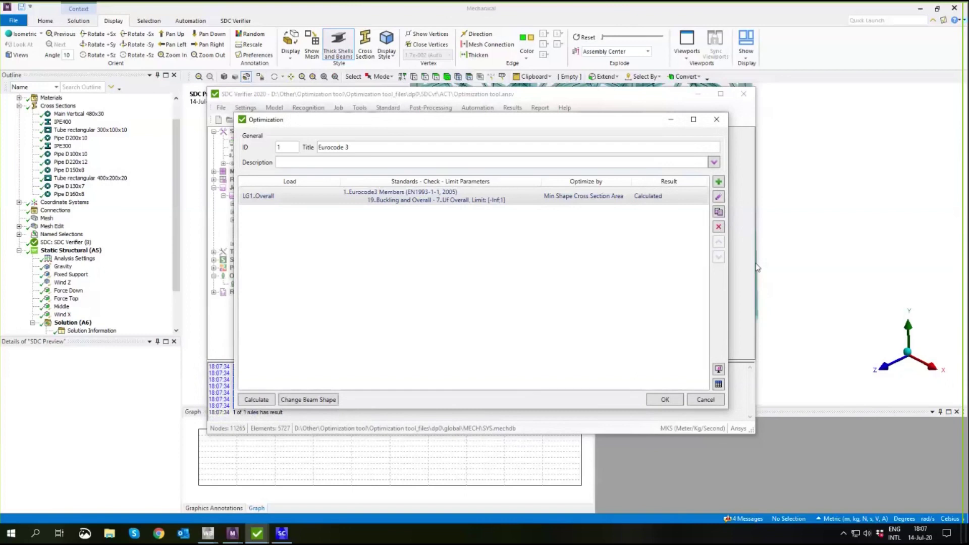
Review the Optimal Result table for the shape chosen for each group and beam member
click(718, 384)
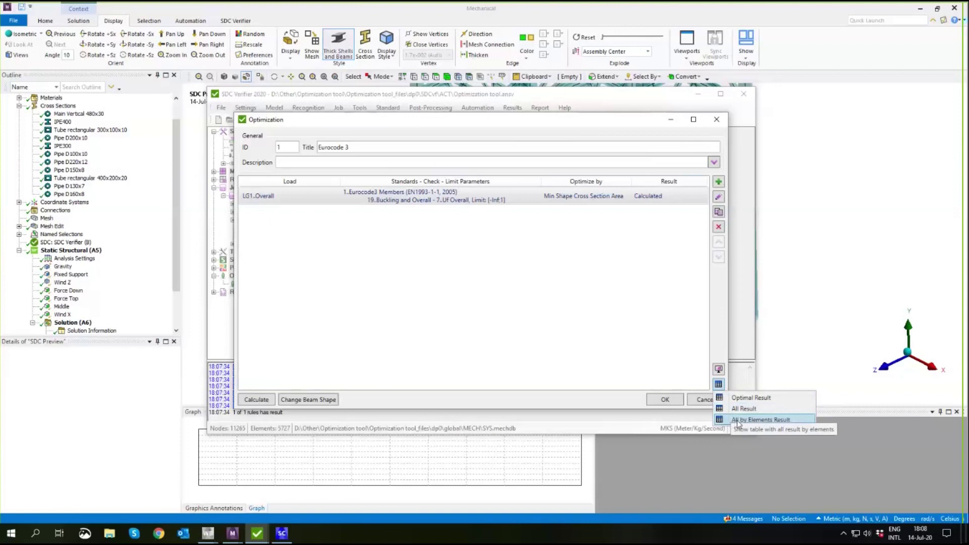
click(751, 399)
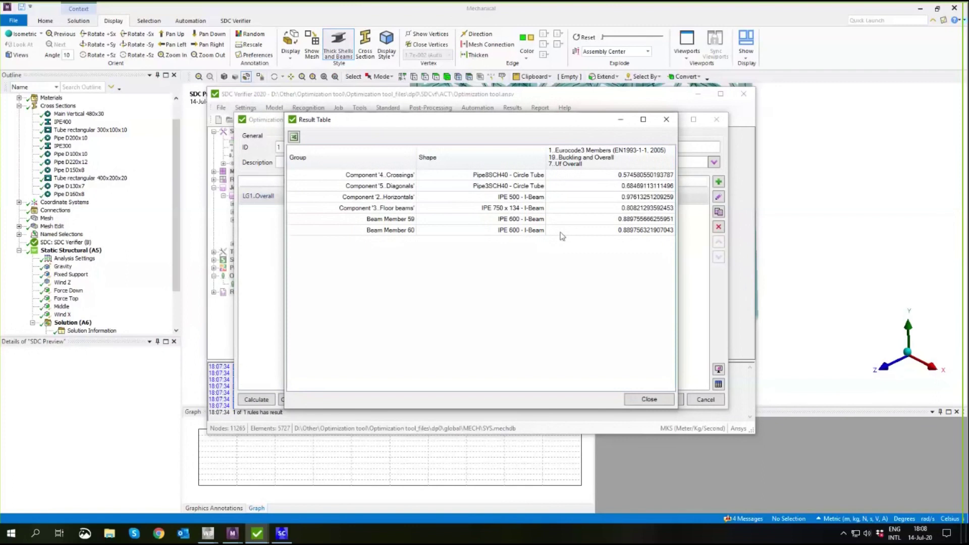
click(649, 400)
Show the All Result table and compare the Uf Overall of every candidate shape, especially IPE 330 and IPE 600 for Beam Member 59
click(718, 385)
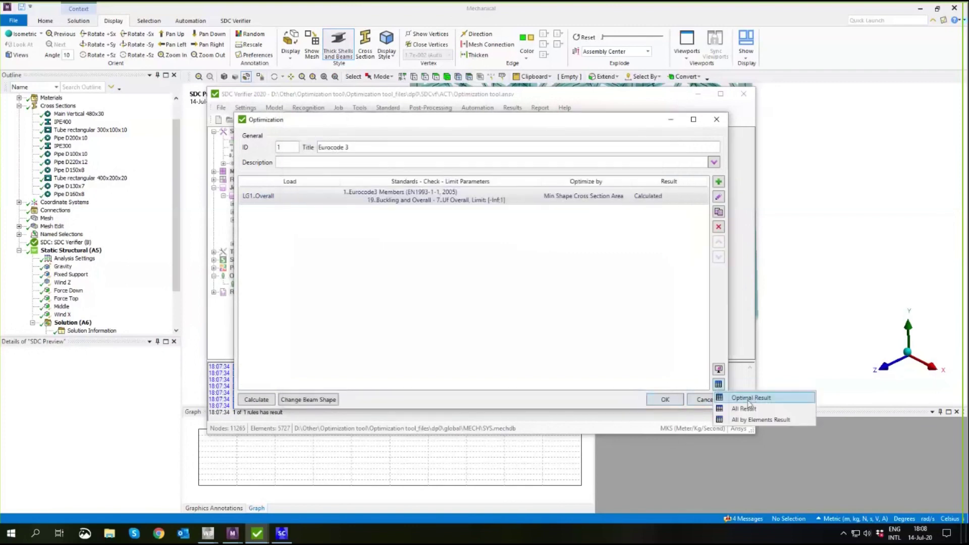
click(744, 409)
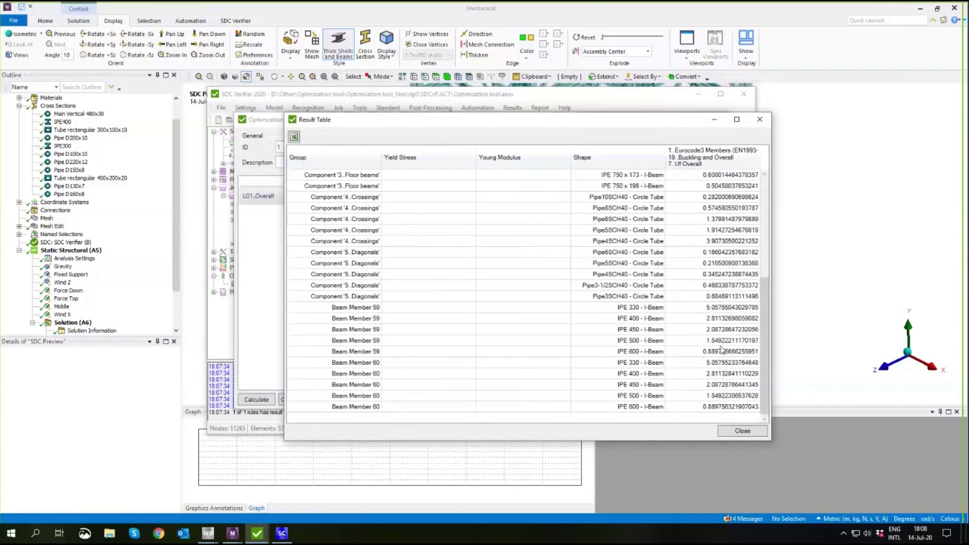
scroll(709, 351, up, 2)
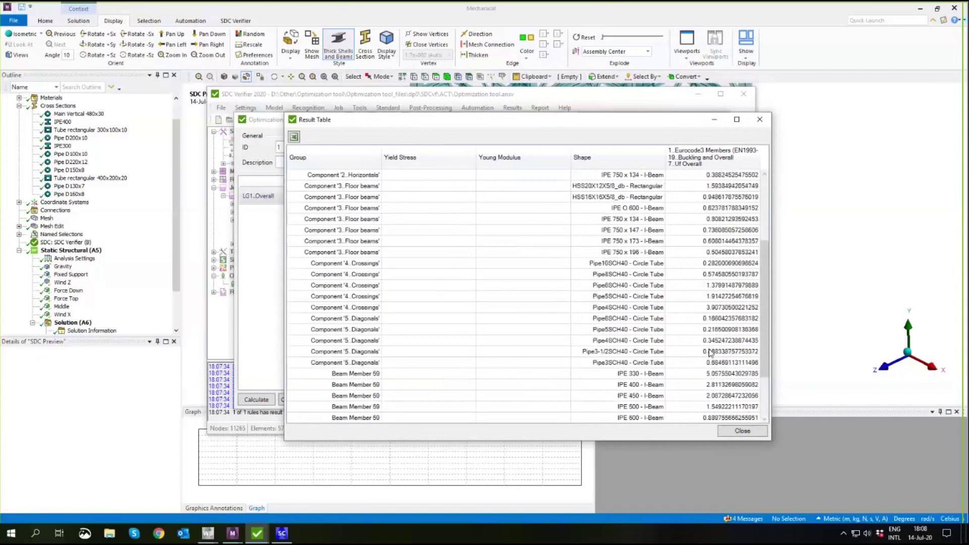
scroll(710, 352, down, 2)
click(459, 309)
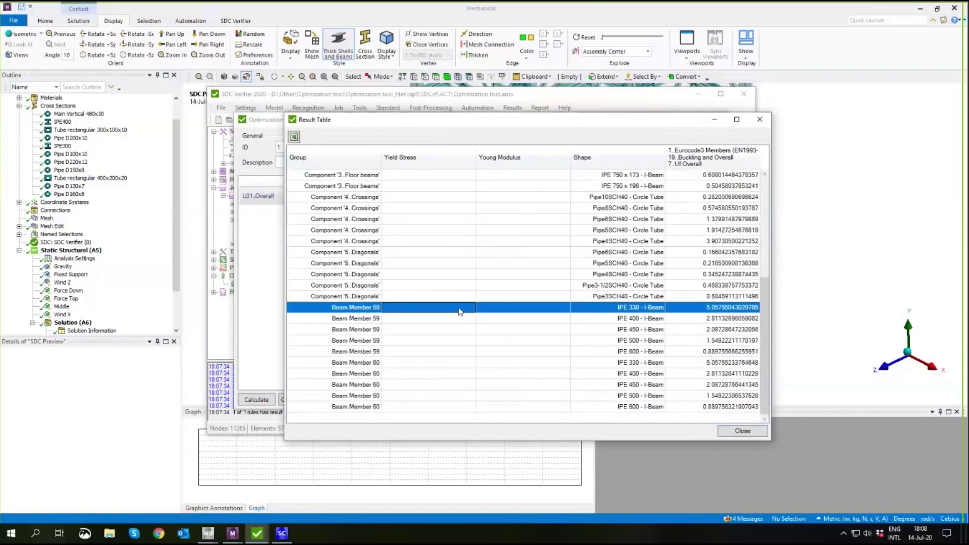
click(461, 352)
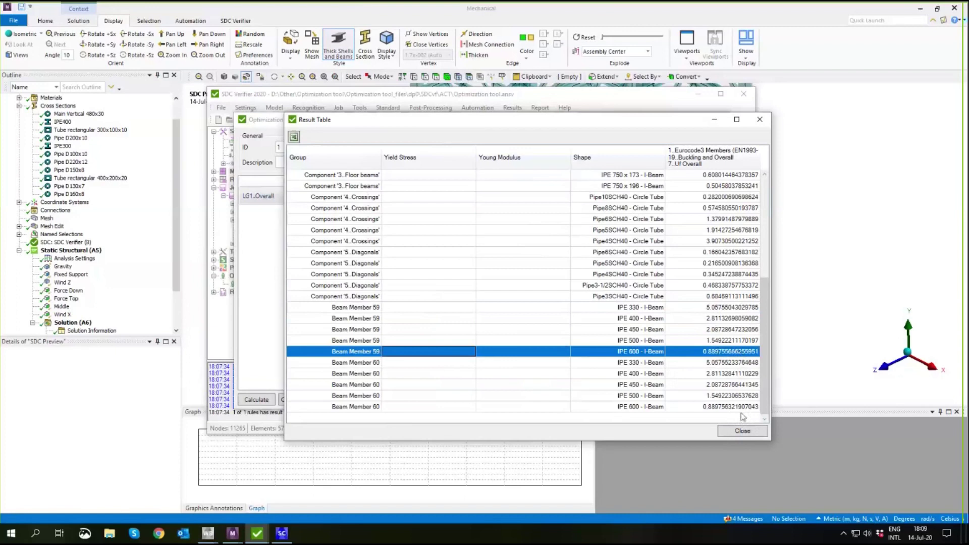
Close the All Result table and select the Overall load group rule in the Eurocode 3 optimization
click(736, 432)
drag(521, 118, 590, 100)
click(471, 183)
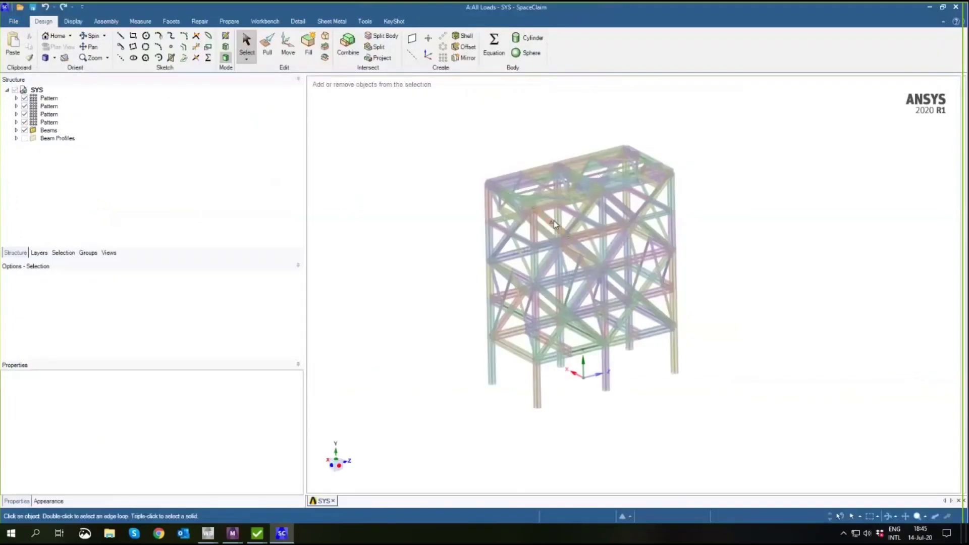
Examine the beam structure geometry in SpaceClaim, including the columns, diagonals and floor beams, and minimize SpaceClaim
middle_drag(565, 215, 599, 217)
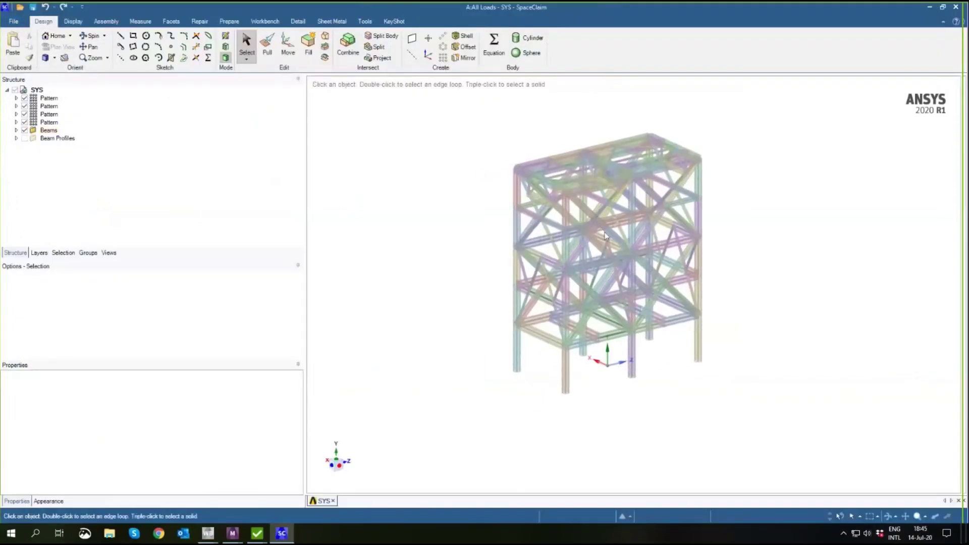
scroll(634, 282, up, 1)
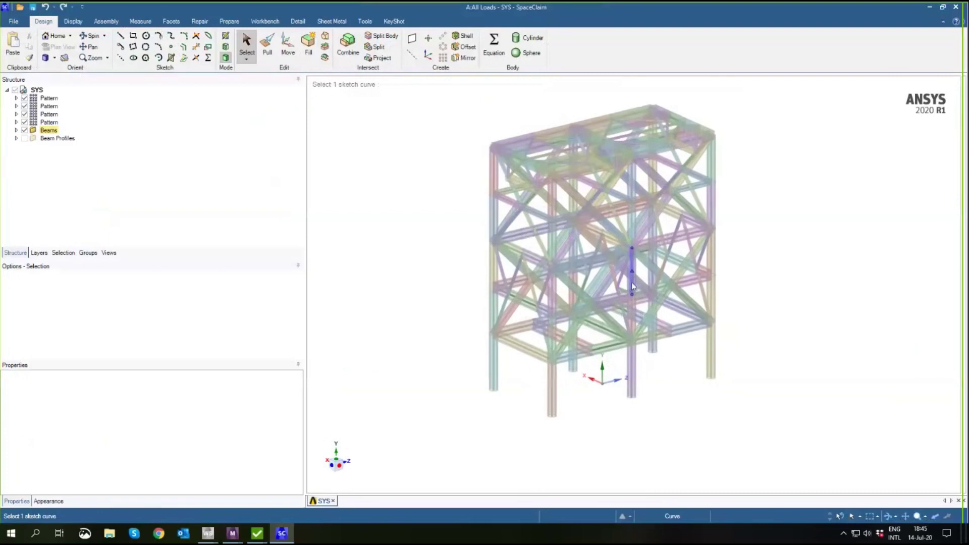
scroll(603, 237, up, 3)
middle_drag(604, 236, 611, 257)
middle_drag(581, 388, 581, 374)
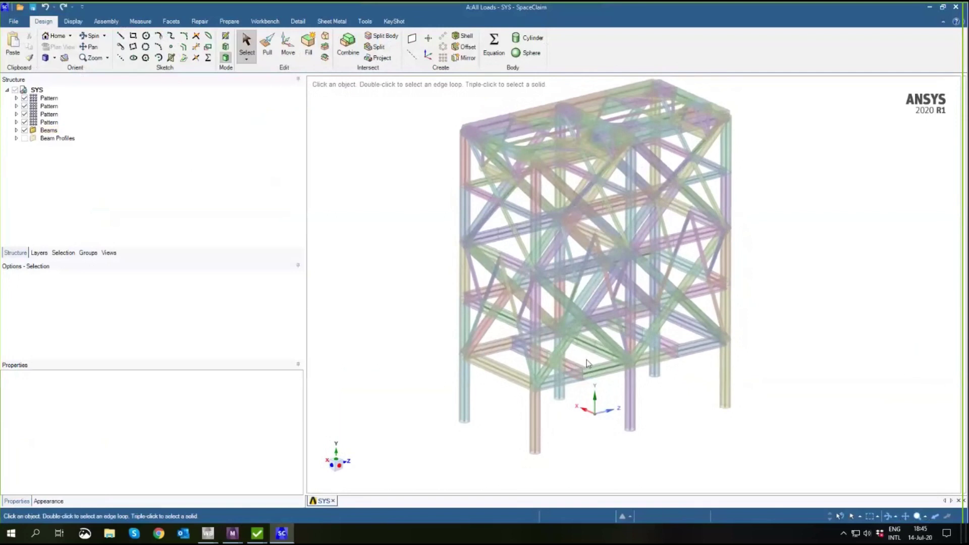
click(527, 353)
key(Escape)
click(929, 8)
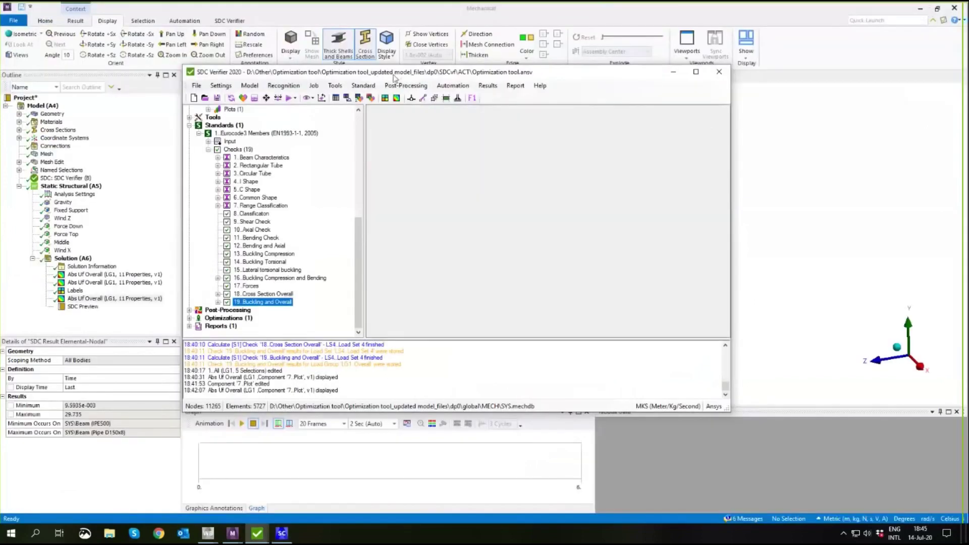
Switch to SDC Verifier for the updated model and review the Components Extreme Table of the Buckling and Overall check
drag(409, 75, 426, 74)
click(208, 533)
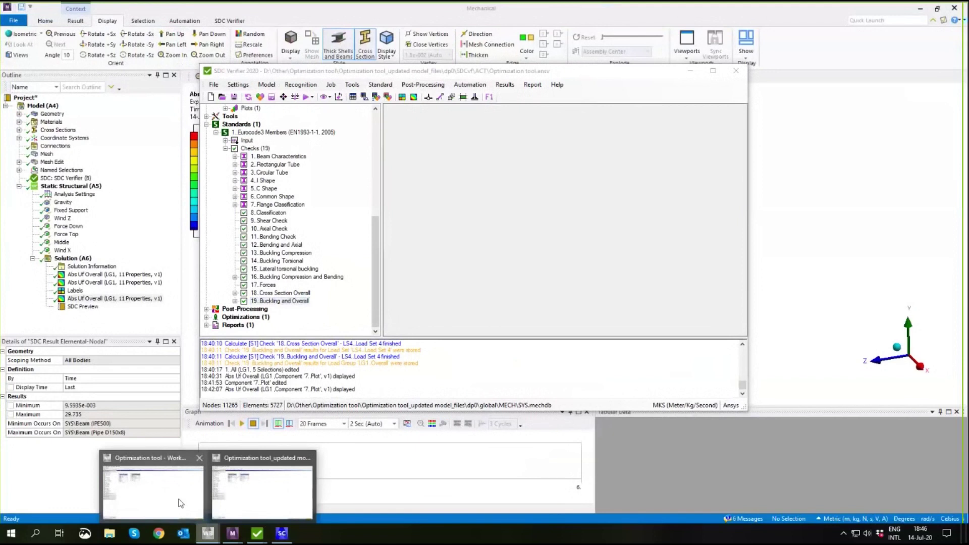
click(178, 501)
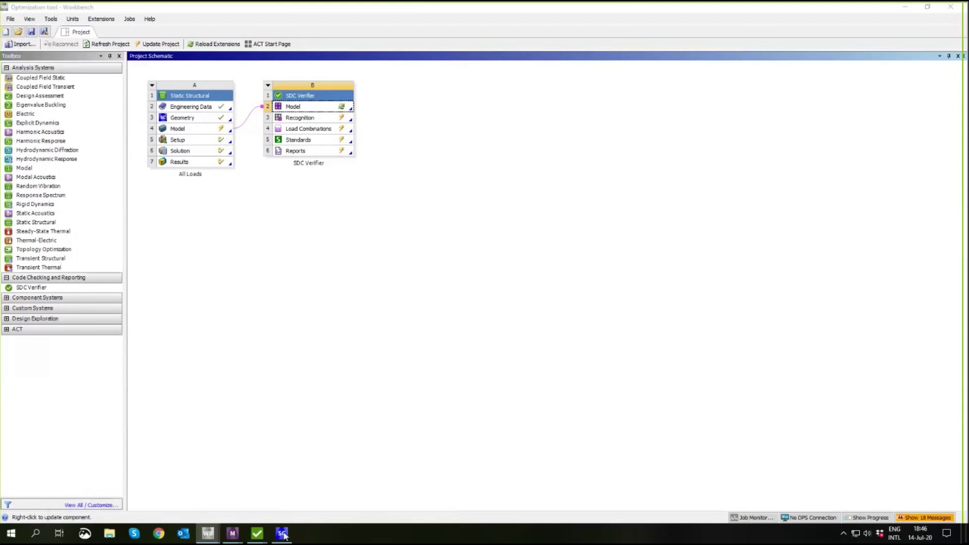
mouse_move(256, 532)
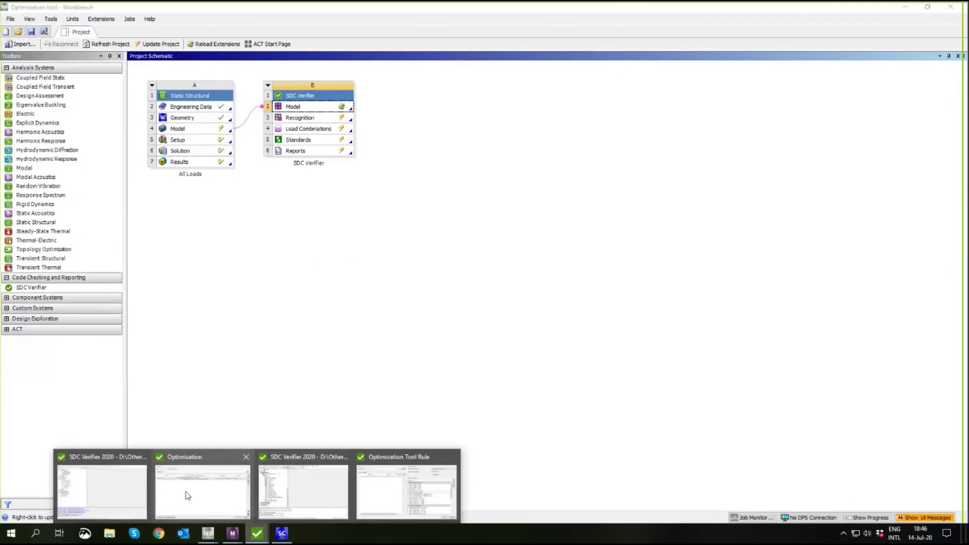
click(92, 498)
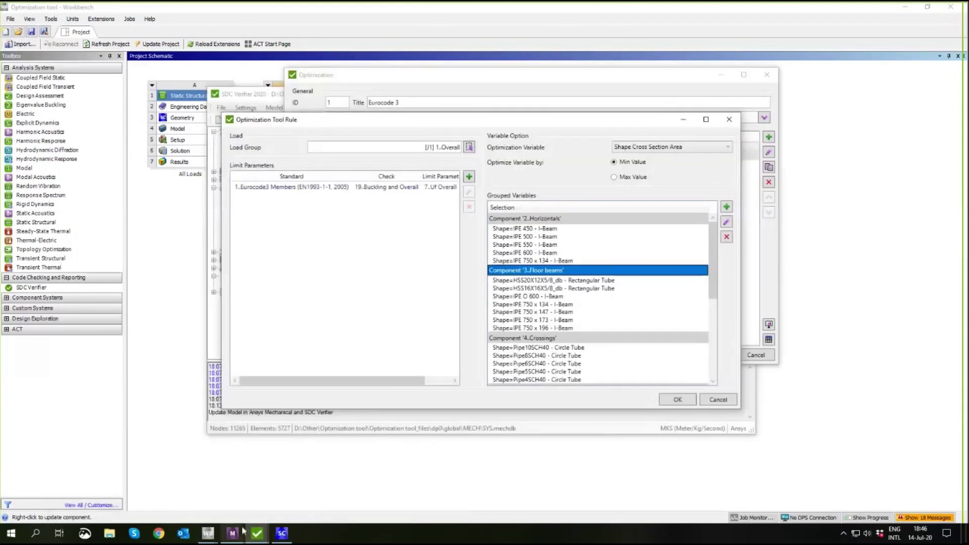
mouse_move(256, 533)
click(303, 499)
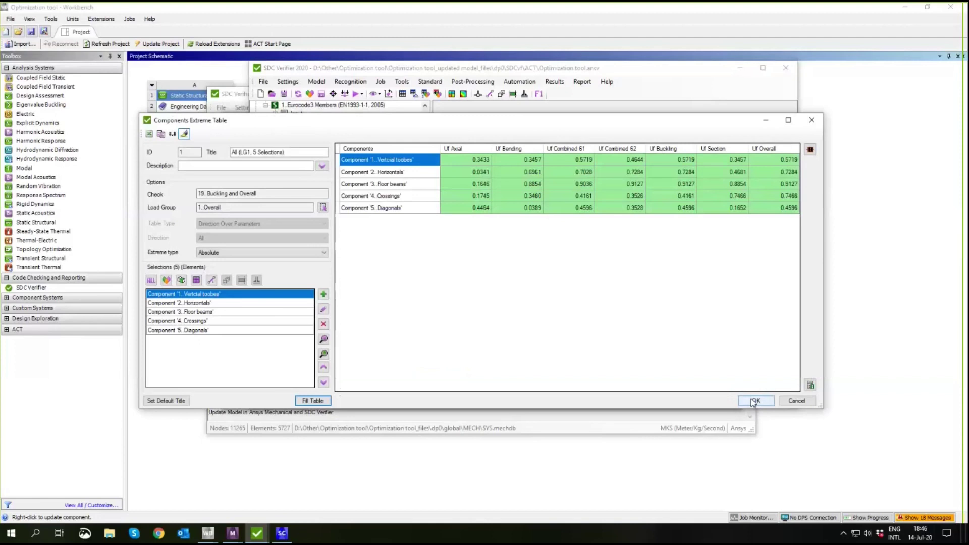
click(754, 400)
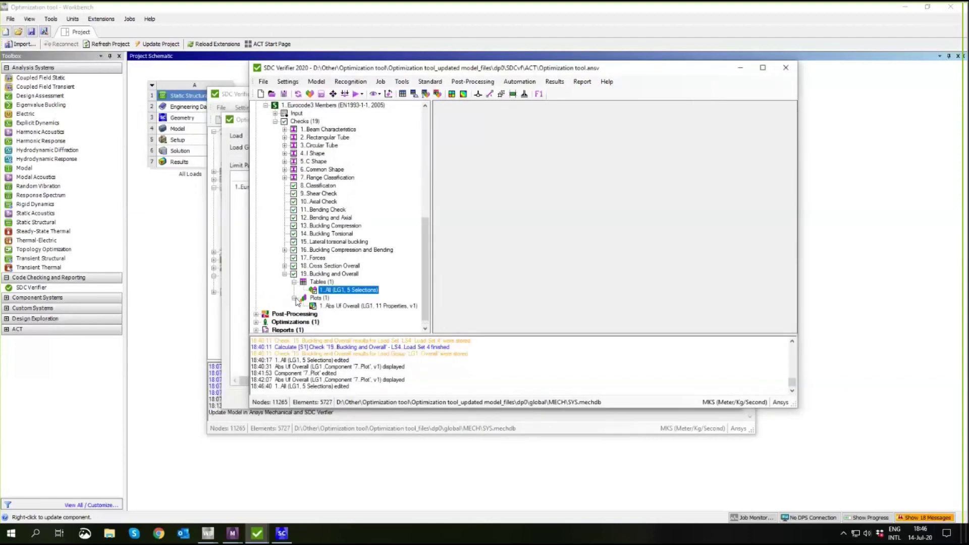
Display the Abs Uf Overall plot of the Buckling and Overall check, inspect the structure from another angle and confirm the plot
right_click(345, 306)
click(371, 360)
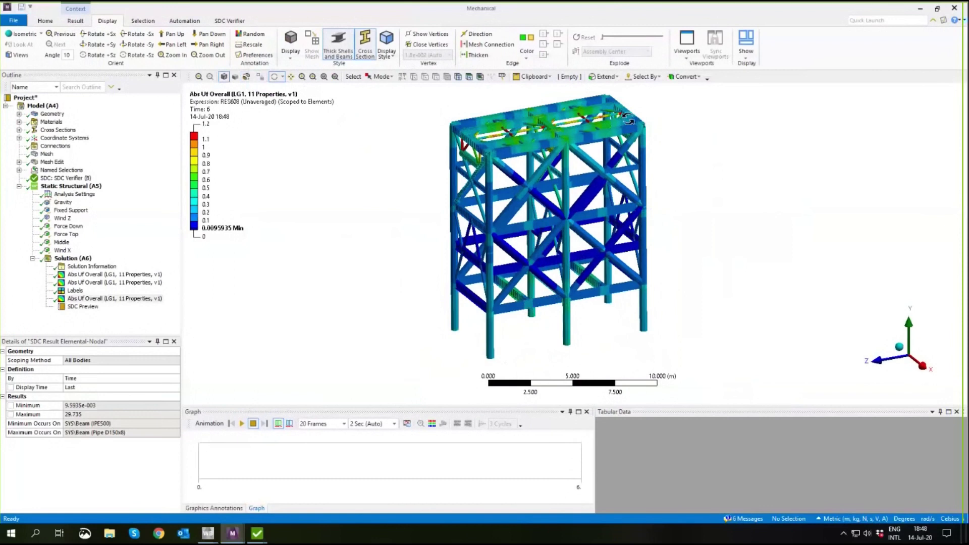
drag(628, 119, 585, 249)
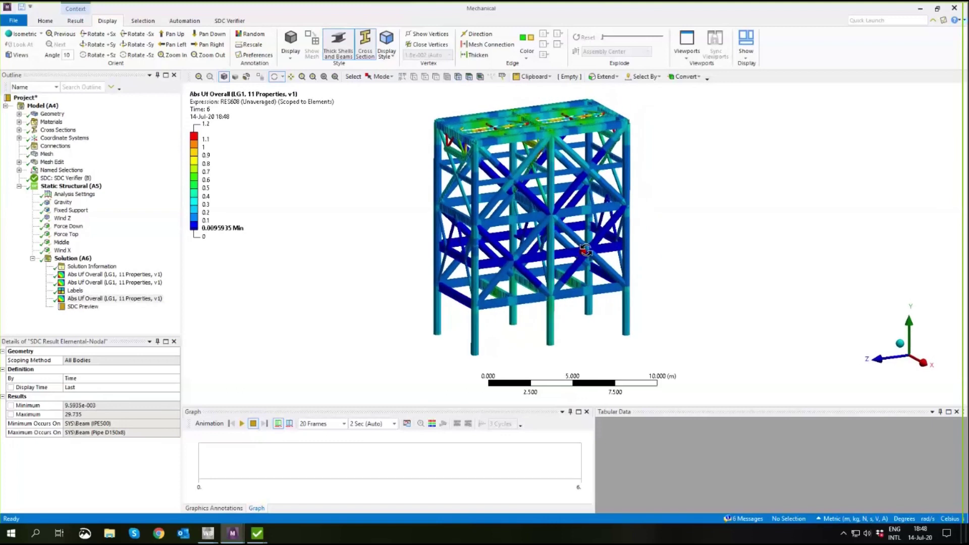
mouse_move(263, 536)
click(472, 498)
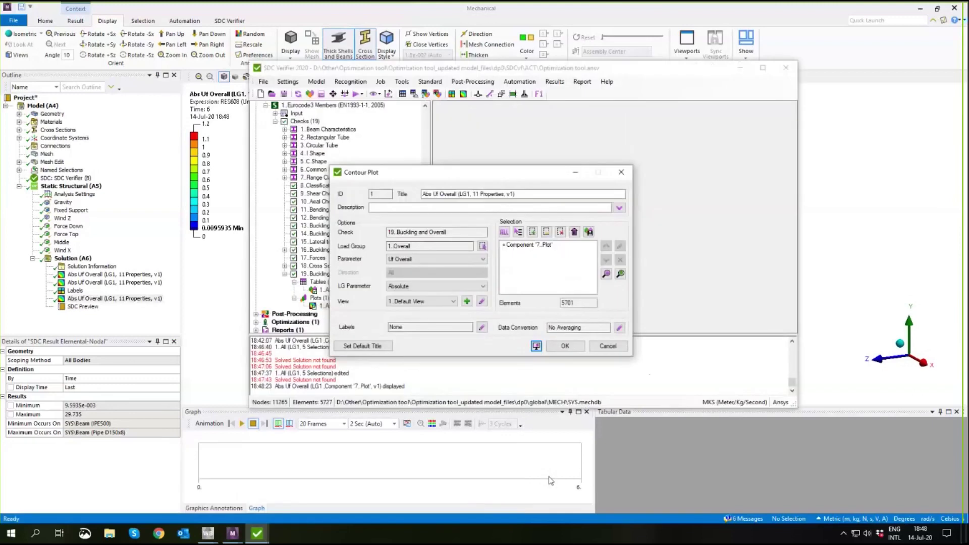
click(565, 345)
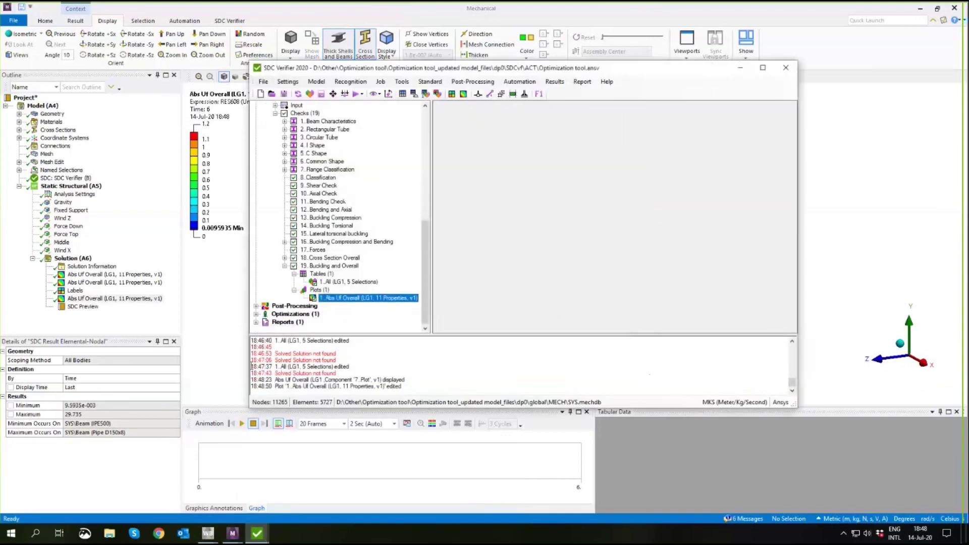
Generate the updated model's Results report, show its Buckling and Overall check and export the report to Word
click(256, 322)
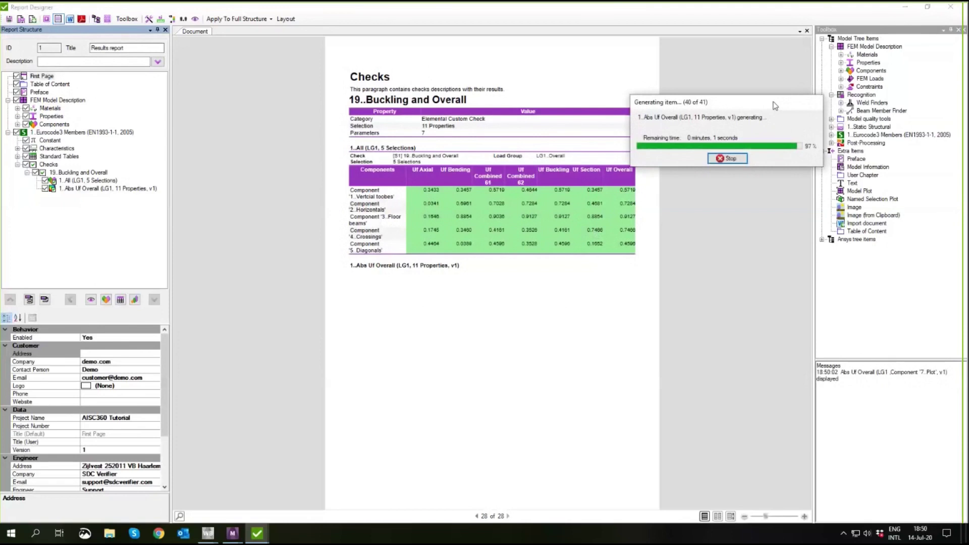
click(75, 174)
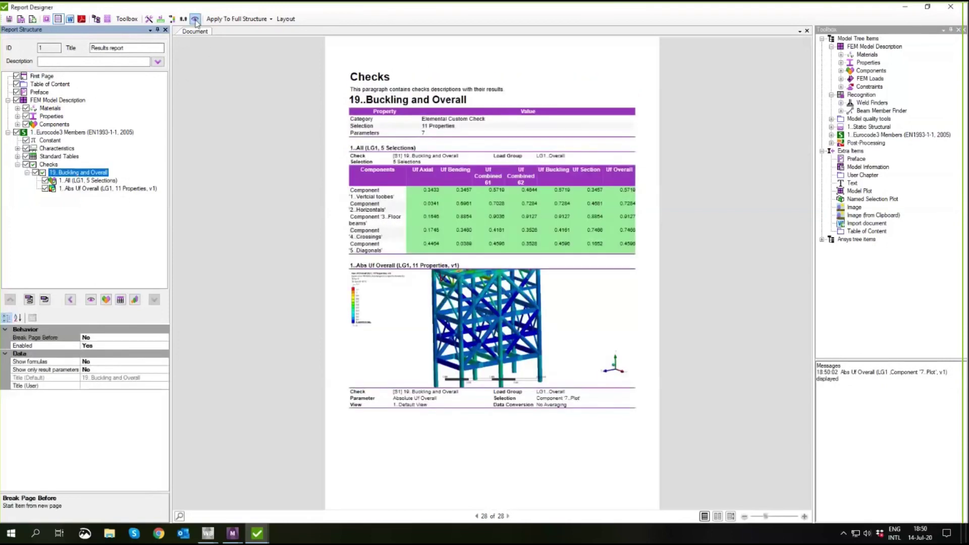
click(69, 19)
click(286, 536)
drag(163, 270, 157, 304)
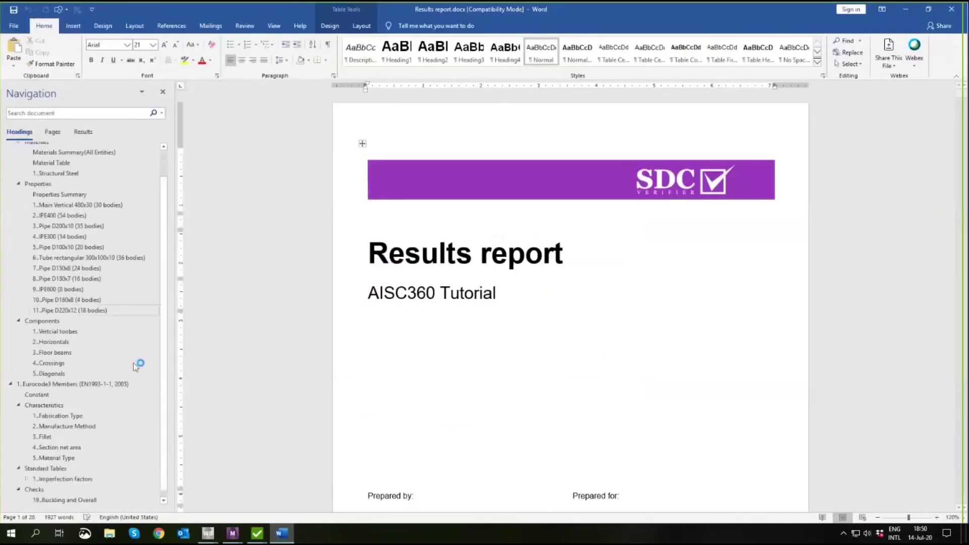
Return to the original model in SDC Verifier, cancel the optimization rule editor and confirm the Eurocode 3 optimization
click(232, 533)
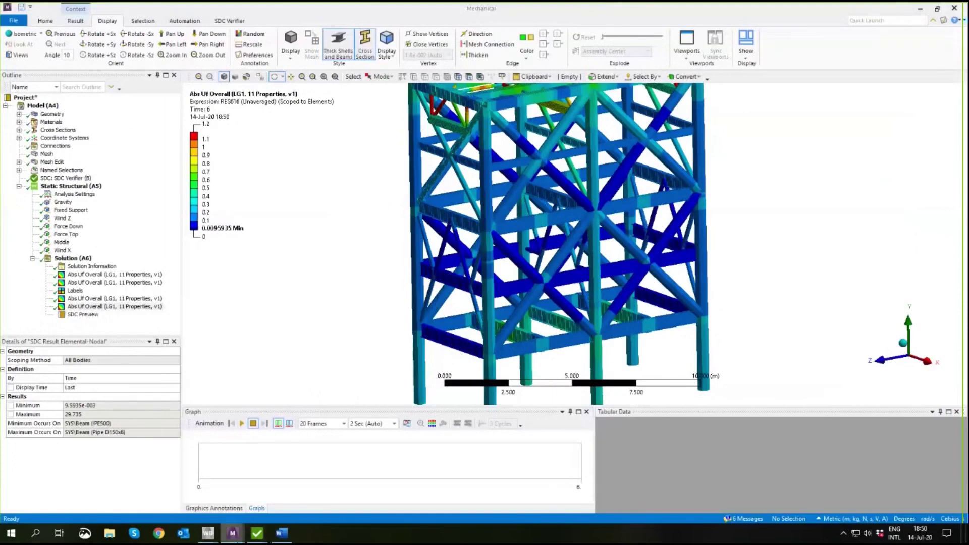
mouse_move(257, 533)
click(332, 491)
click(708, 399)
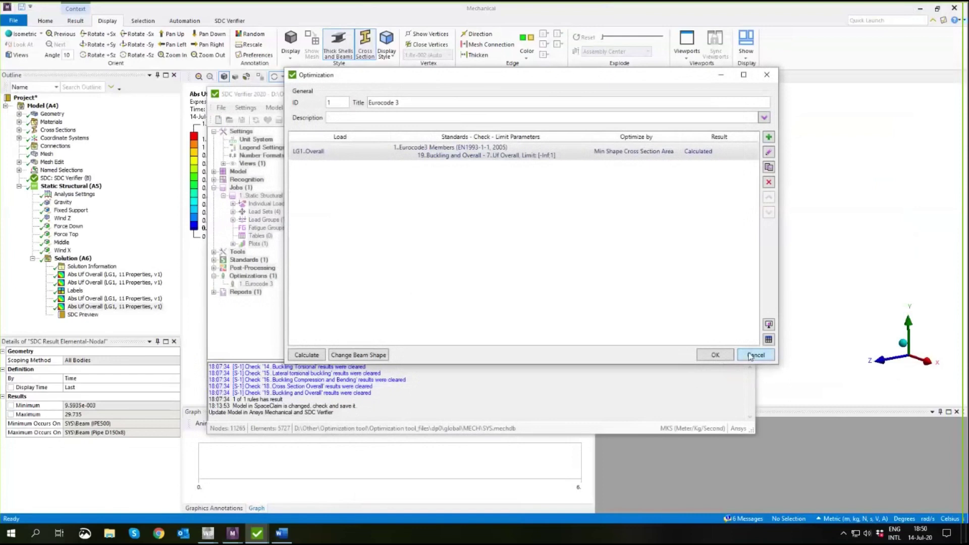
click(716, 356)
Generate the original model's Results report, show the All (LG1, 5 Selections) table and export the report to Word
click(214, 293)
click(257, 299)
right_click(263, 301)
click(290, 316)
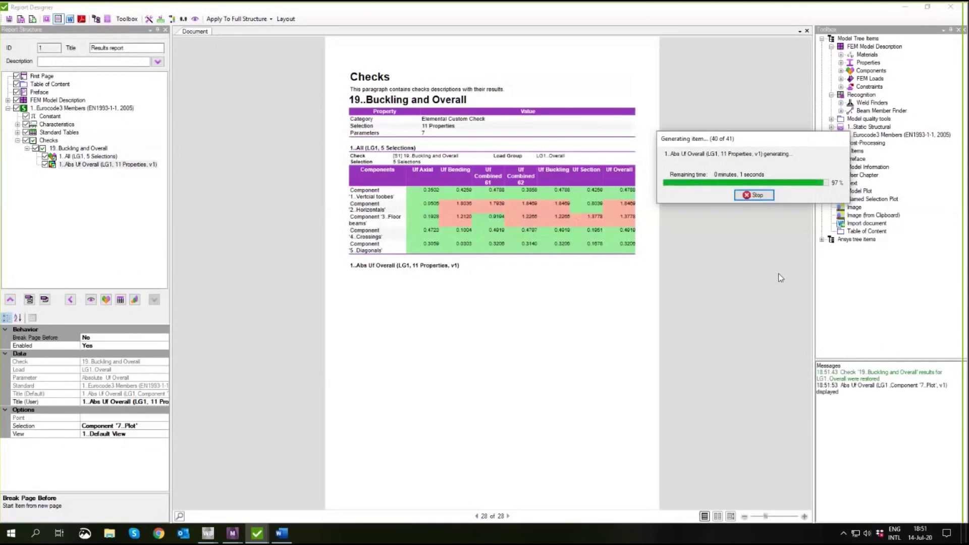
click(94, 156)
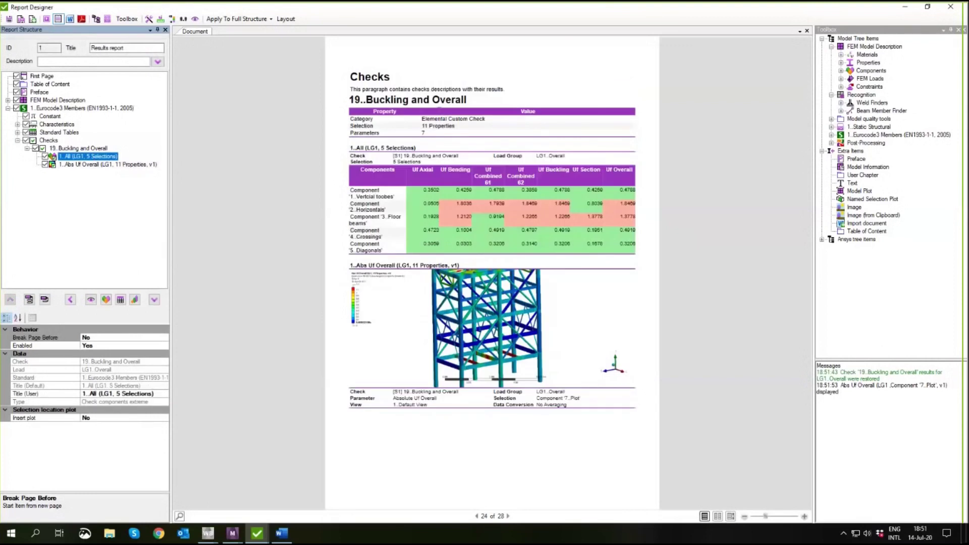
click(69, 20)
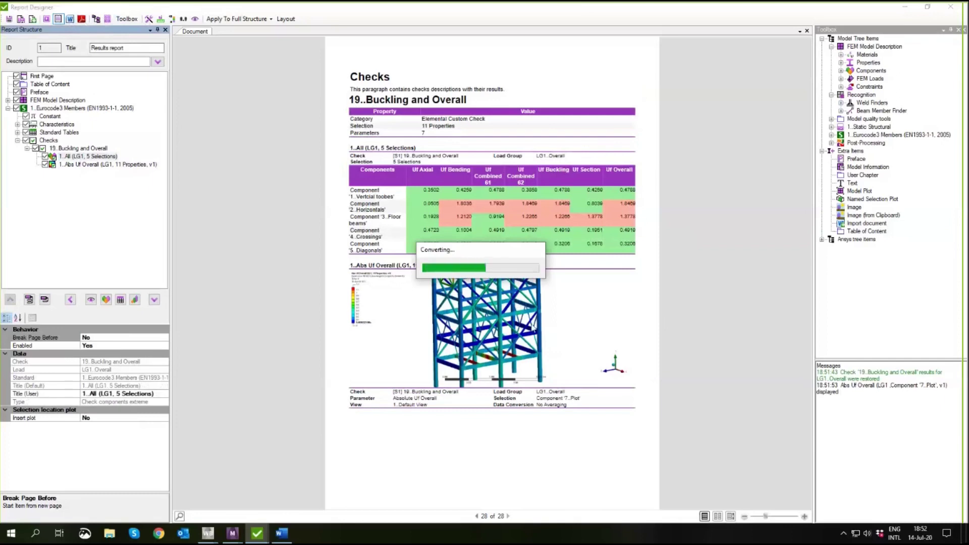
Arrange the two Word reports side by side, with the updated model's report at its Buckling and Overall section
click(281, 539)
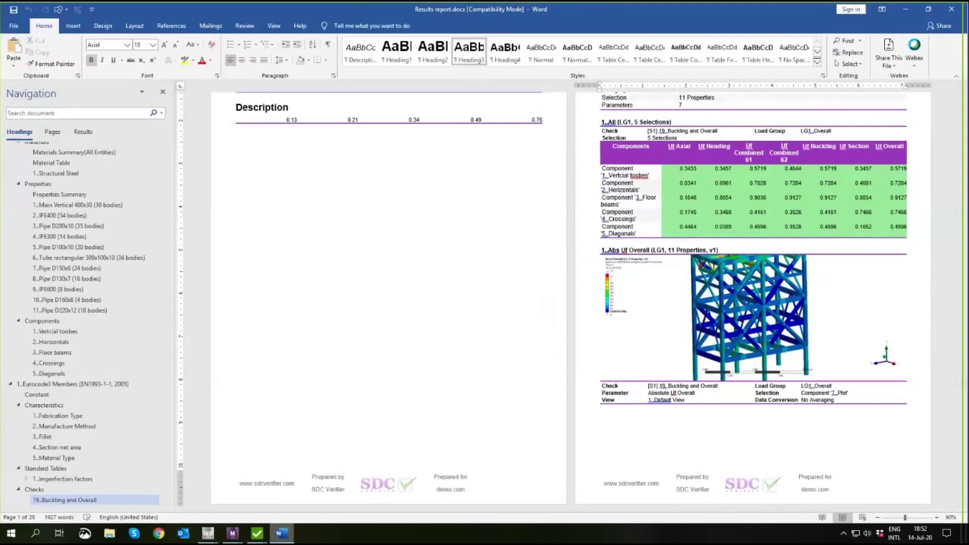
key(super+Left)
key(Escape)
click(232, 533)
click(65, 500)
scroll(303, 323, down, 1)
click(281, 533)
click(312, 487)
key(super+Right)
click(645, 93)
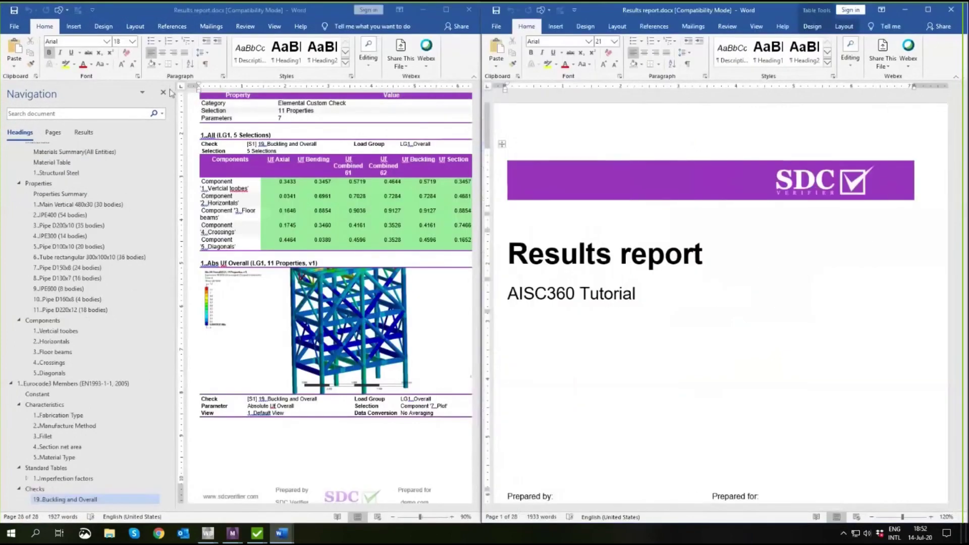
Show the original model's Buckling and Overall section beside the updated one without the navigation pane, and compare their utilization tables and plots
scroll(917, 350, down, 10)
drag(959, 108, 959, 490)
scroll(857, 404, up, 4)
click(163, 92)
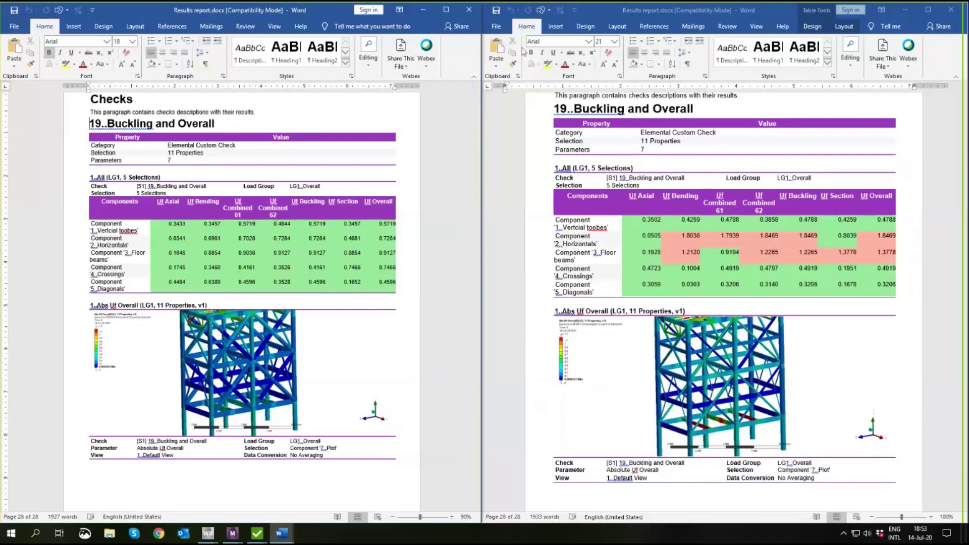
click(536, 19)
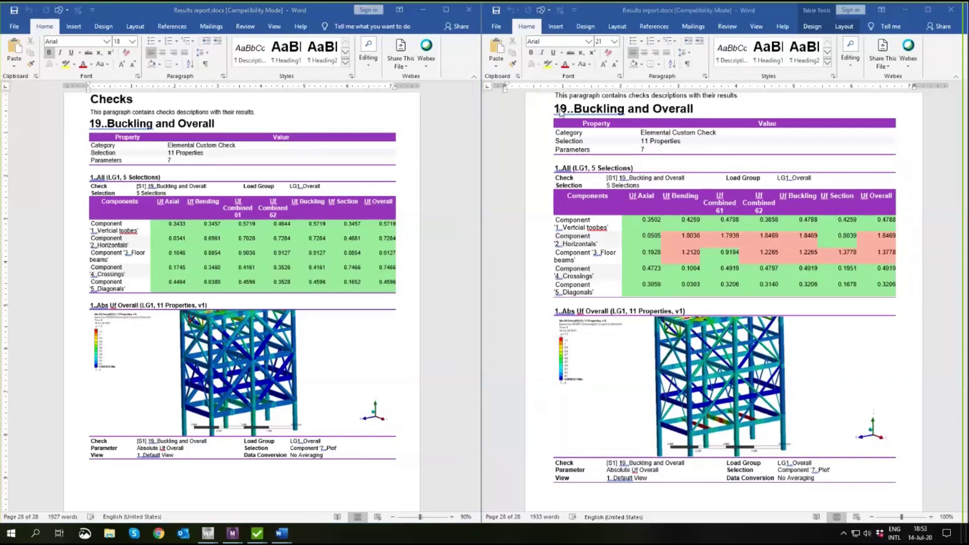